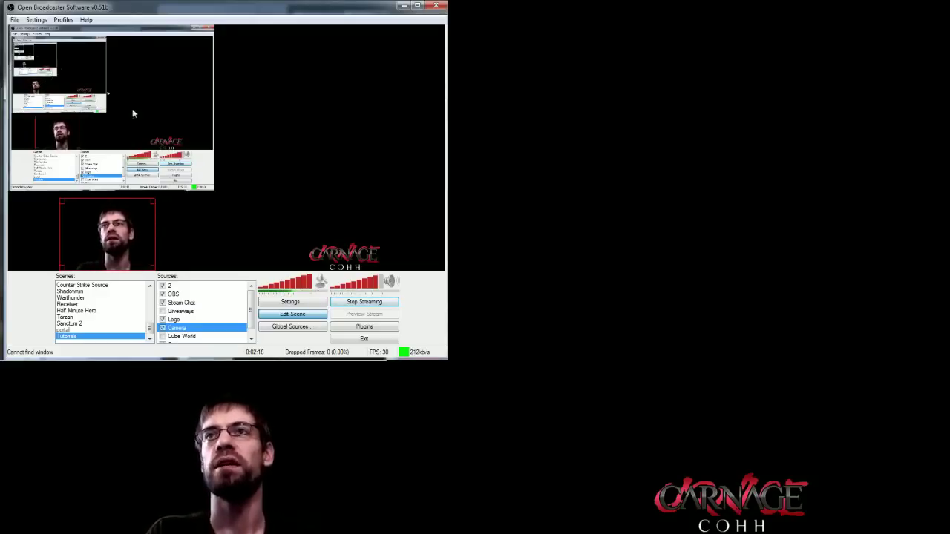
# - Open the Settings menu in the menu bar
pyautogui.click(37, 20)
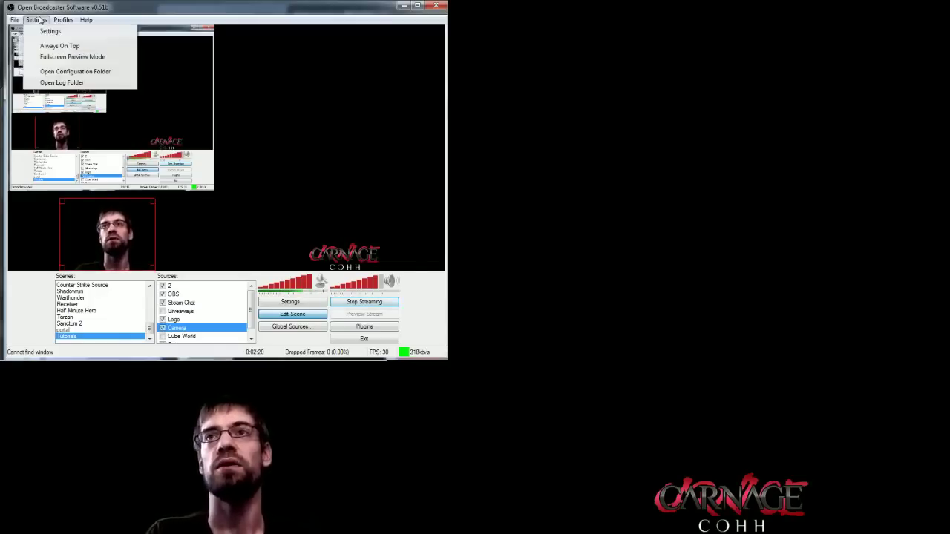
# - Open the Settings window, move it aside, and check the Encoding values: max bitrate 1800, buffer 2400
pyautogui.click(45, 31)
pyautogui.moveTo(389, 116); pyautogui.dragTo(136, 38)
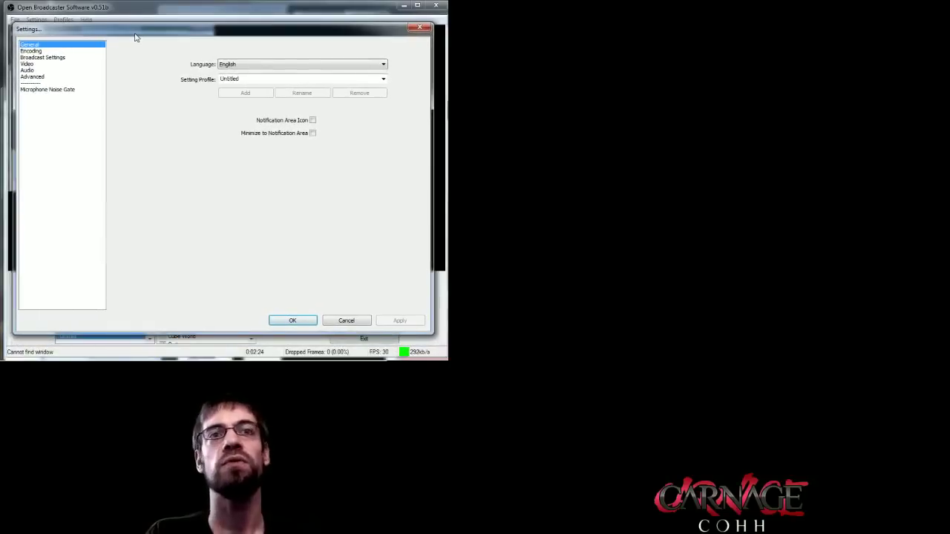
pyautogui.click(63, 51)
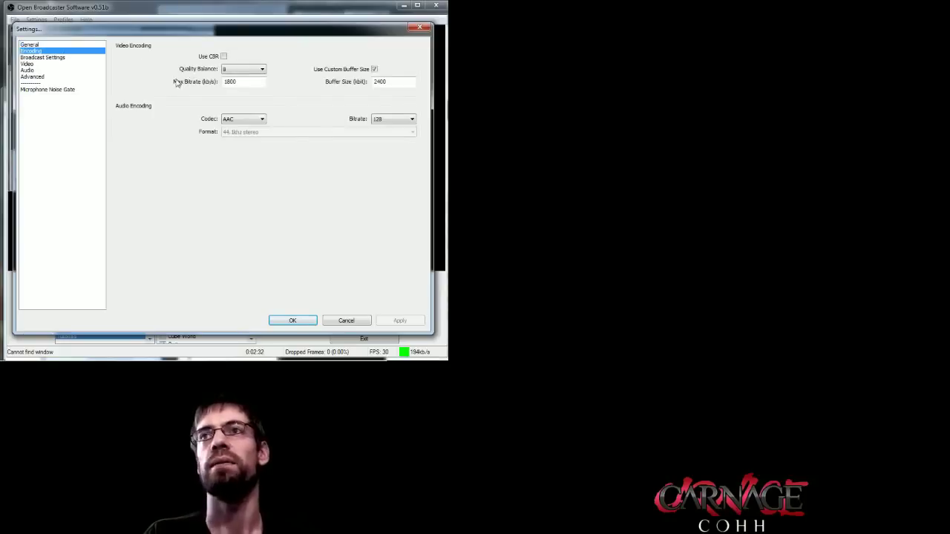
pyautogui.moveTo(253, 81)
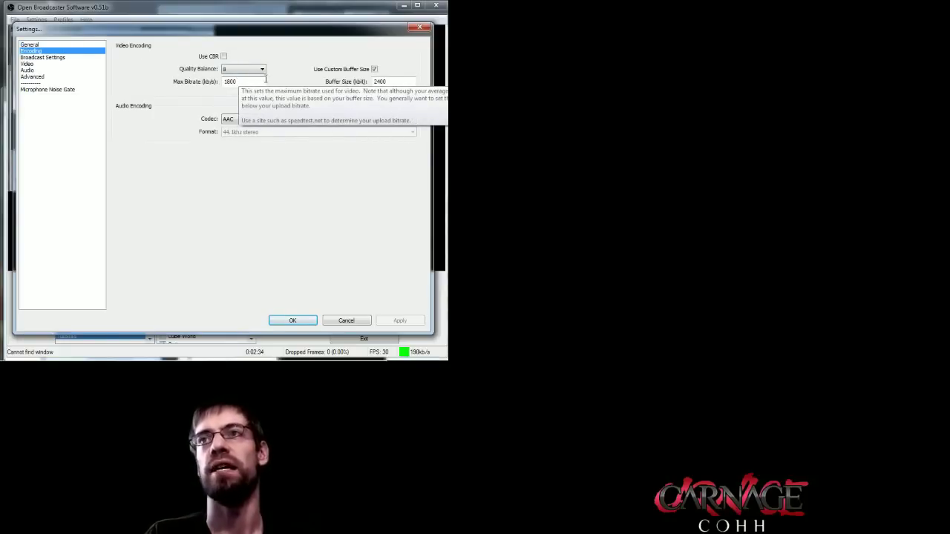
pyautogui.doubleClick(230, 82)
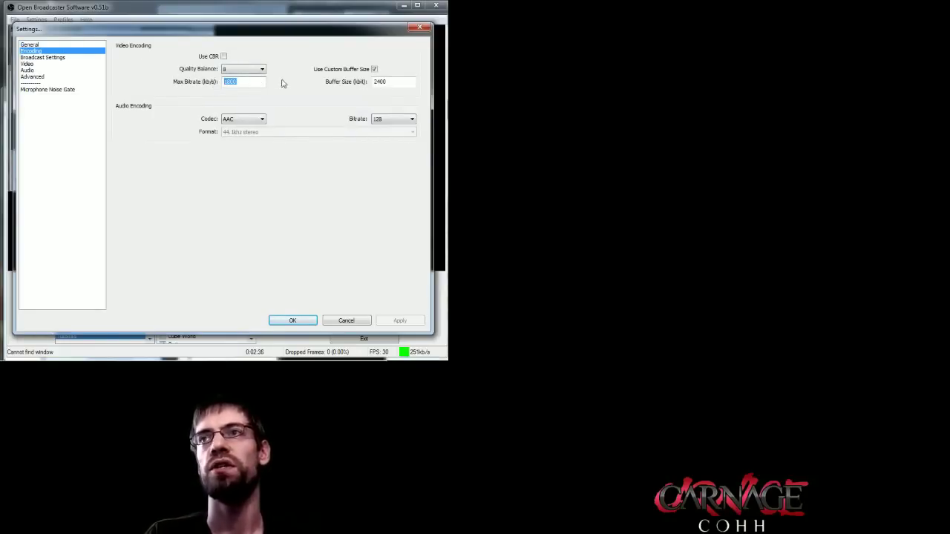
pyautogui.doubleClick(387, 82)
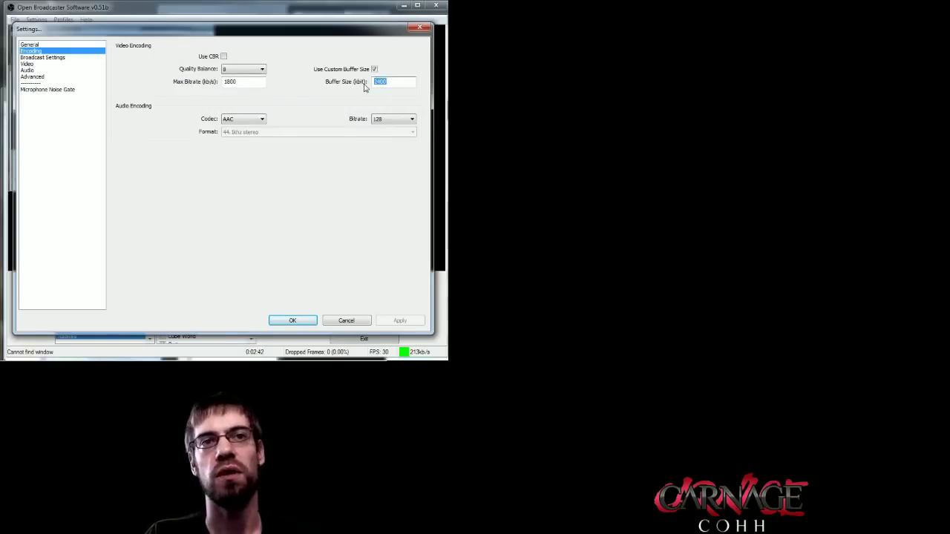
pyautogui.doubleClick(244, 82)
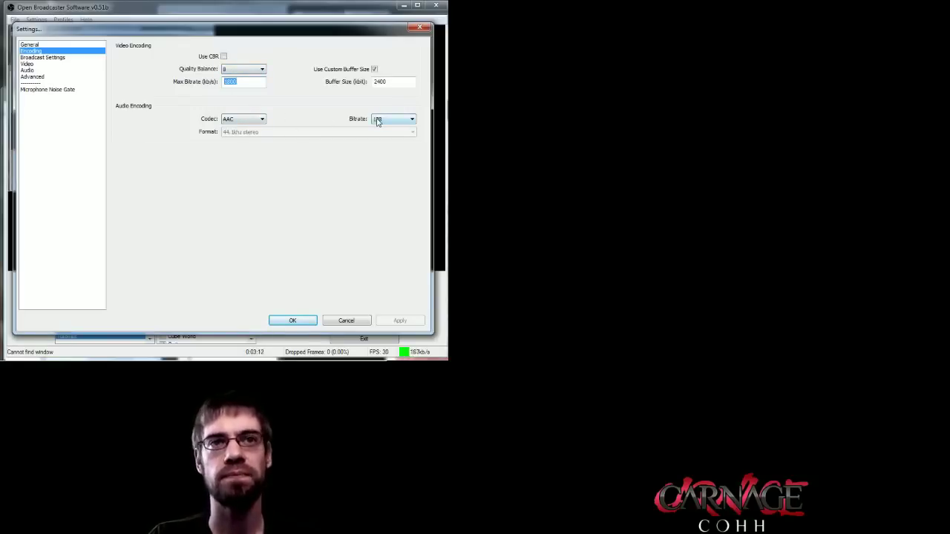
# - On Broadcast Settings, choose the Twitch server US East: Ashburn, VA (Secondary)
pyautogui.click(46, 58)
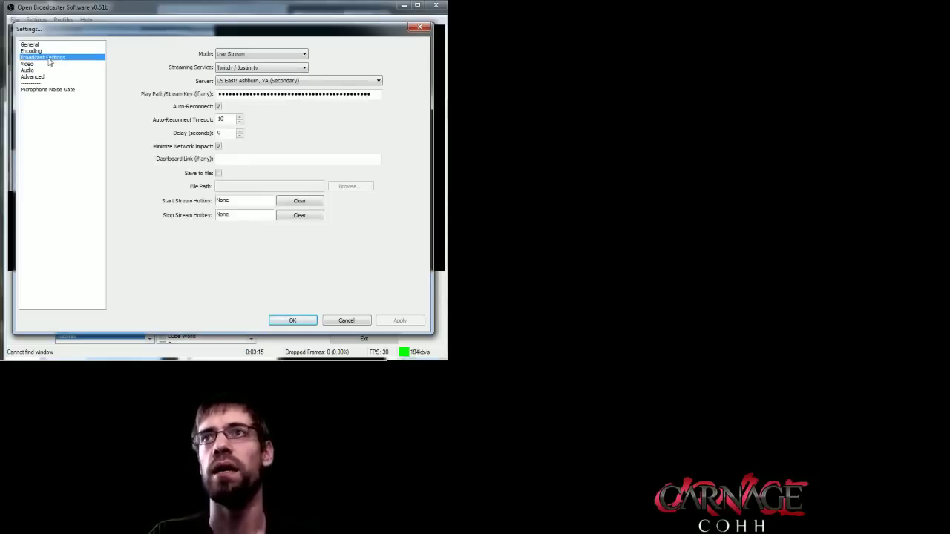
pyautogui.click(296, 82)
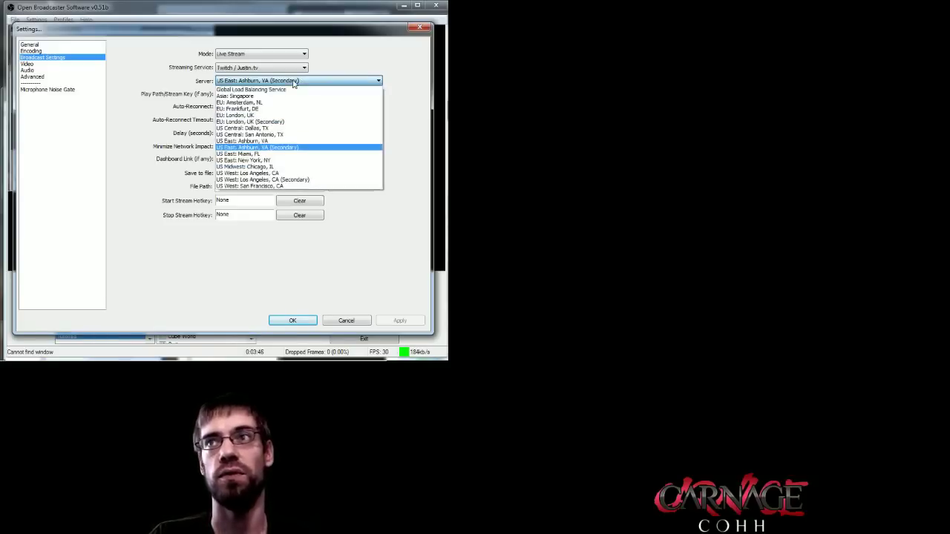
pyautogui.click(283, 148)
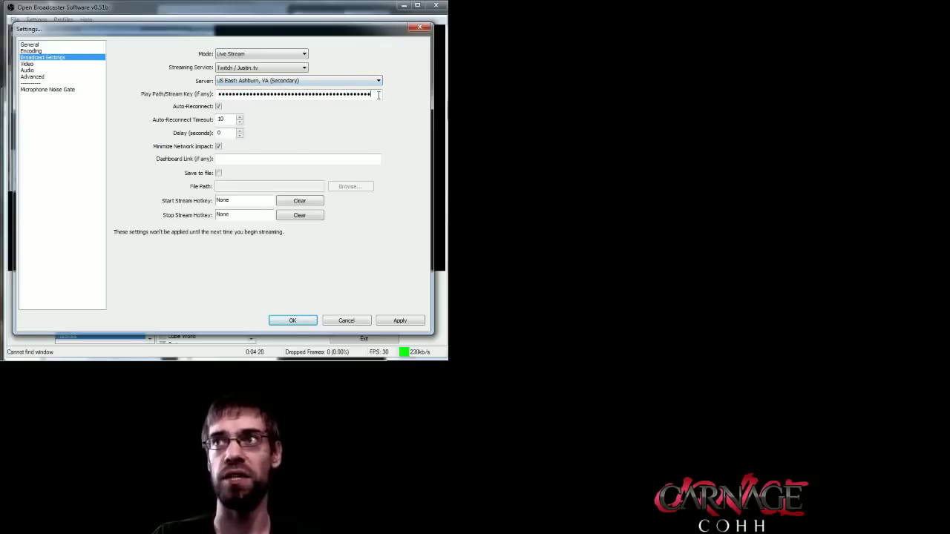
# - Replace the Play Path/Stream Key field contents with the pasted Twitch stream key
pyautogui.moveTo(377, 93); pyautogui.dragTo(217, 93)
pyautogui.hotkey('ctrl', 'v')
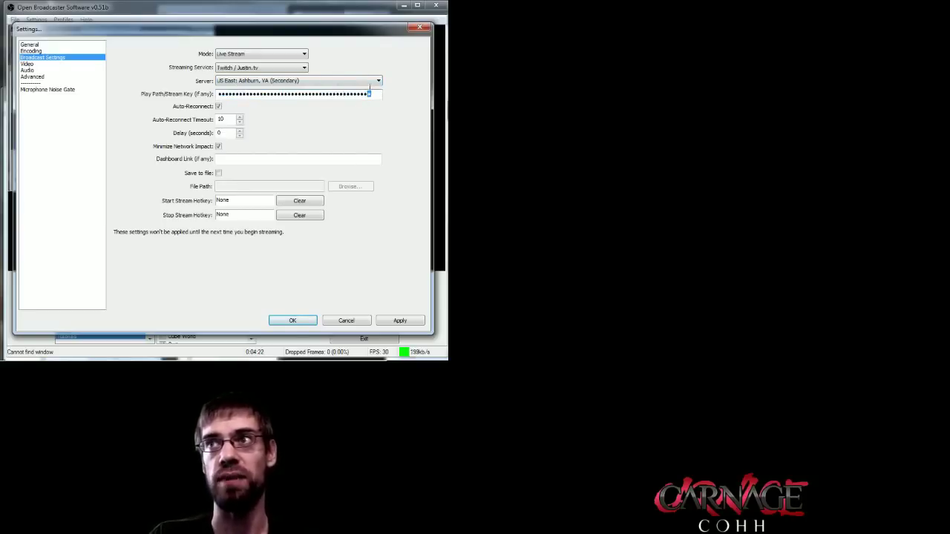
pyautogui.moveTo(373, 93)
pyautogui.mouseDown()
pyautogui.moveTo(216, 91)
pyautogui.moveTo(372, 95)
pyautogui.mouseUp()
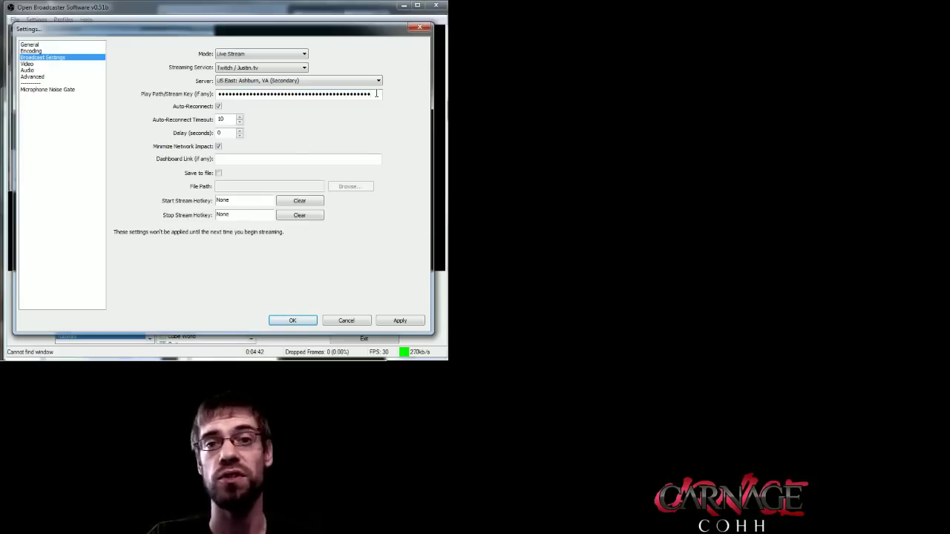
pyautogui.moveTo(375, 94); pyautogui.dragTo(218, 96)
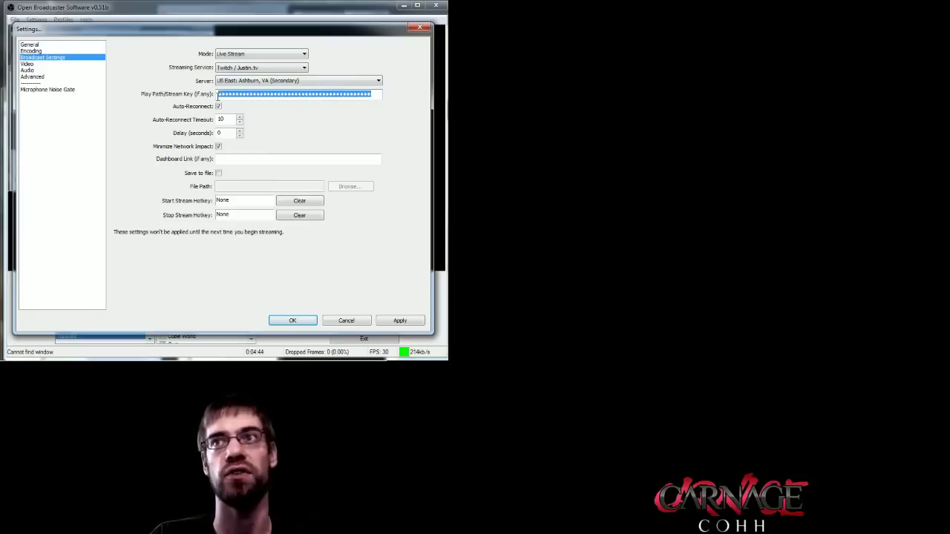
pyautogui.click(375, 94)
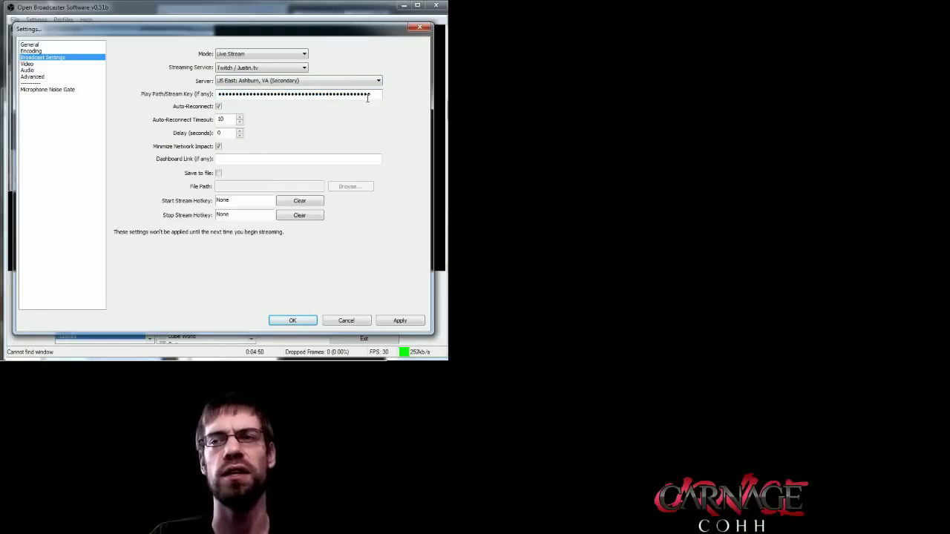
pyautogui.moveTo(376, 95); pyautogui.dragTo(200, 98)
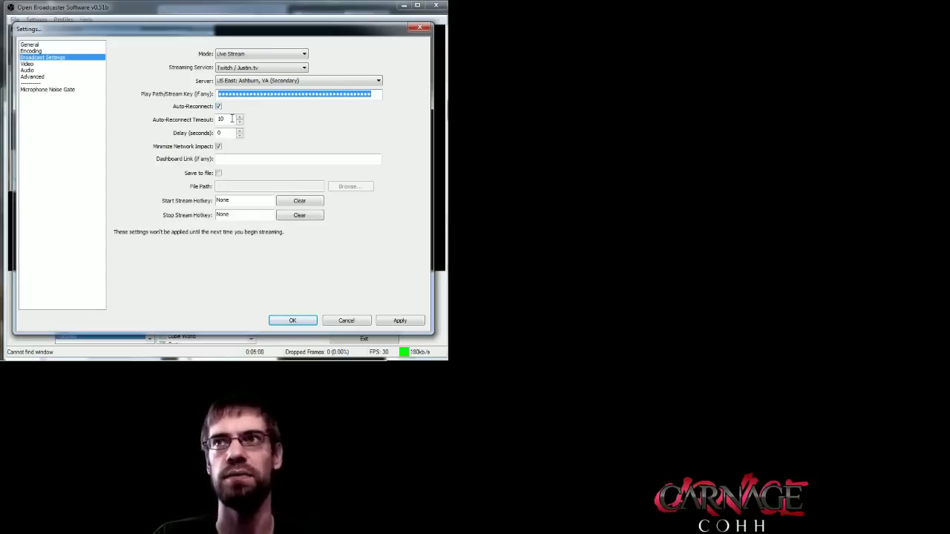
pyautogui.moveTo(229, 119); pyautogui.dragTo(212, 119)
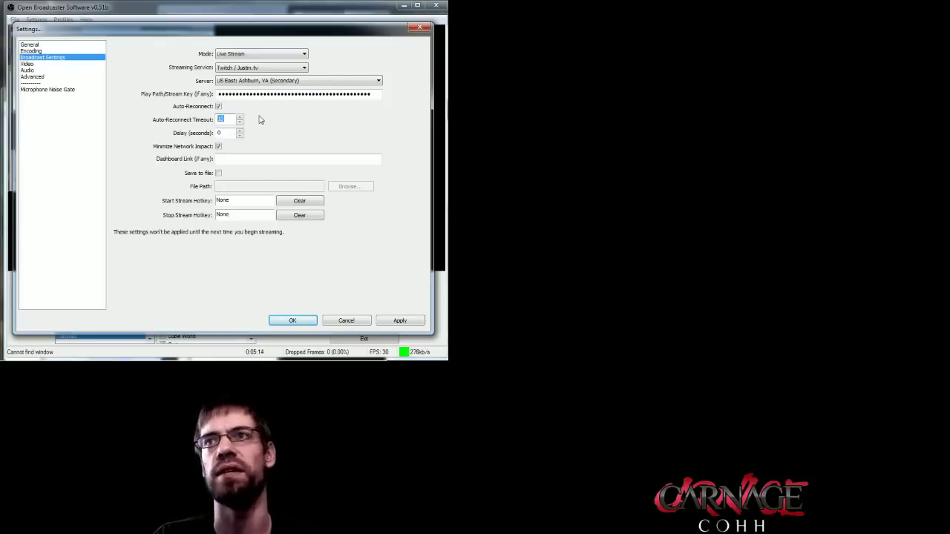
pyautogui.doubleClick(227, 132)
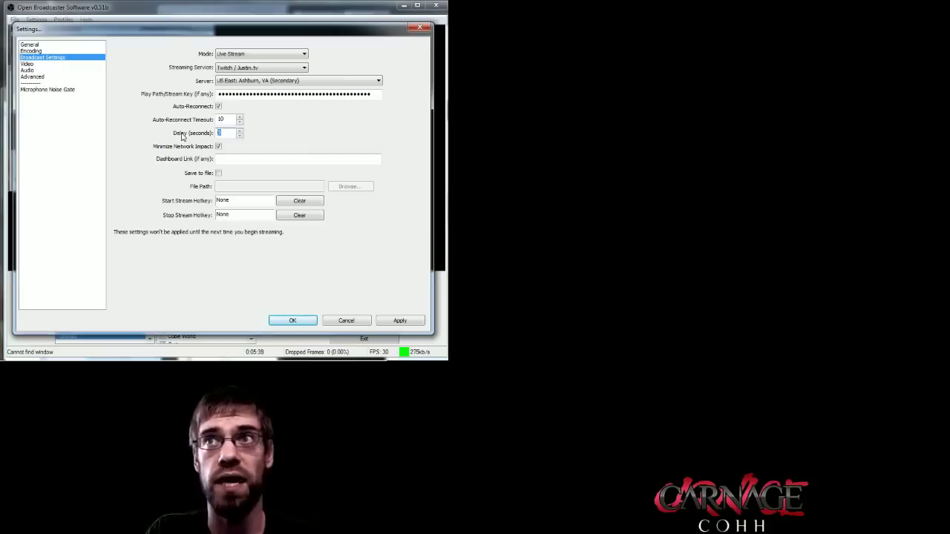
pyautogui.doubleClick(378, 95)
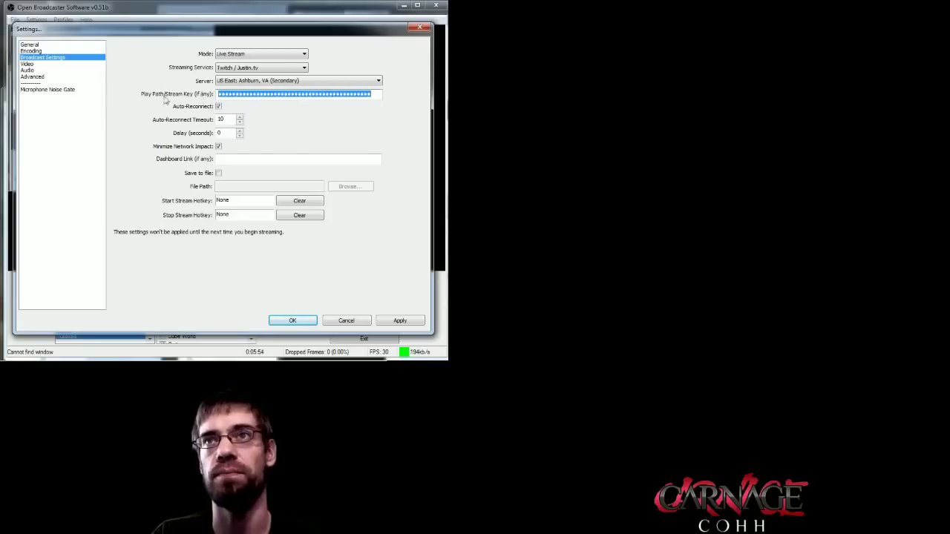
# - Apply the broadcast changes and check the Video page's 1920x1080 base resolution
pyautogui.click(56, 64)
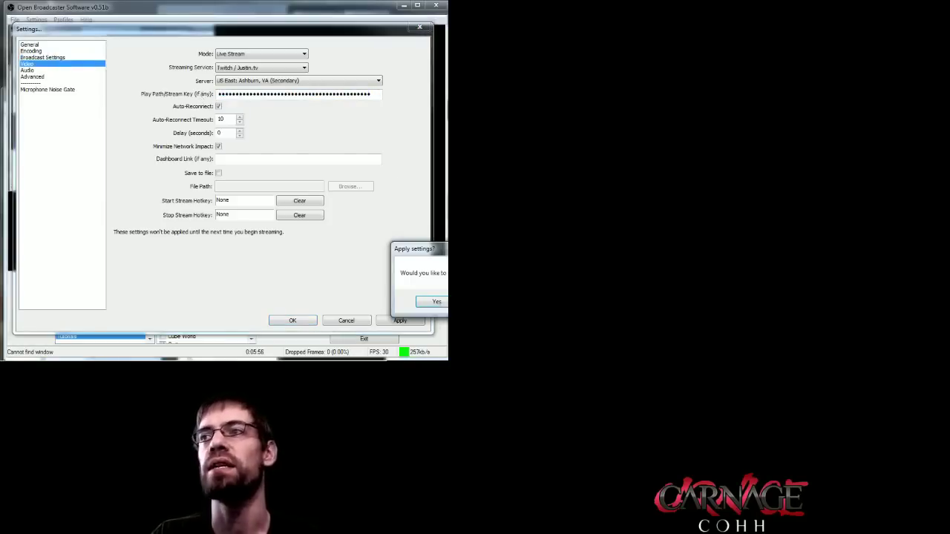
pyautogui.press('Return')
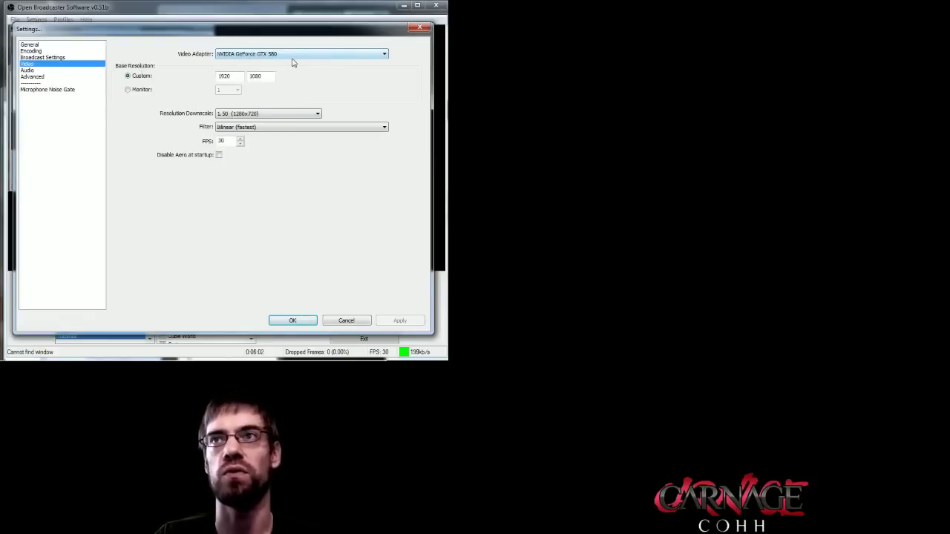
pyautogui.doubleClick(223, 76)
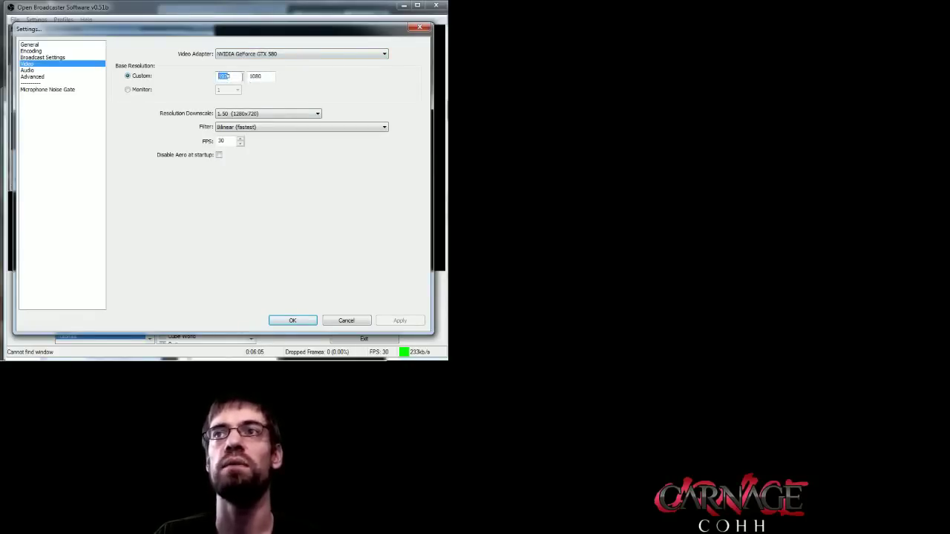
pyautogui.doubleClick(256, 76)
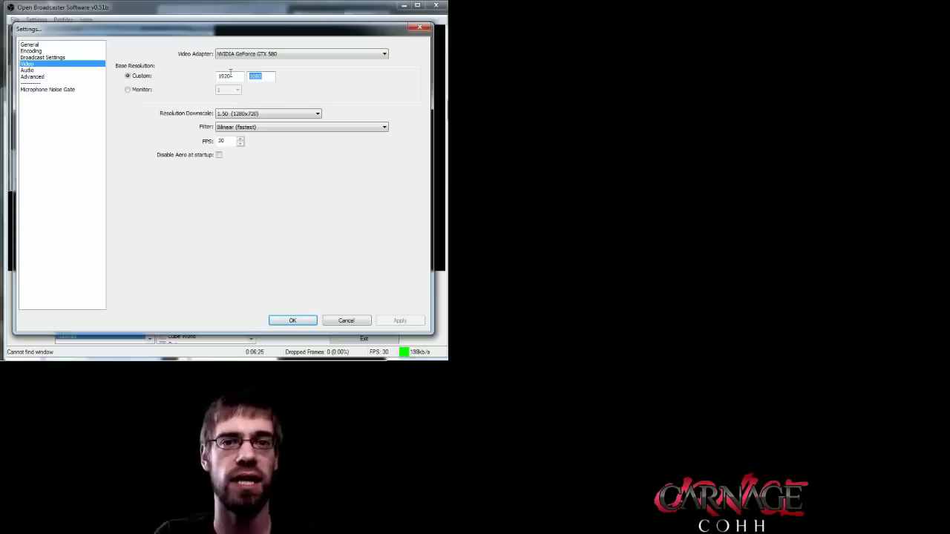
# - Set the downscale to 1.50 (1280x720), and keep 30 FPS and the Bilinear filter
pyautogui.click(254, 115)
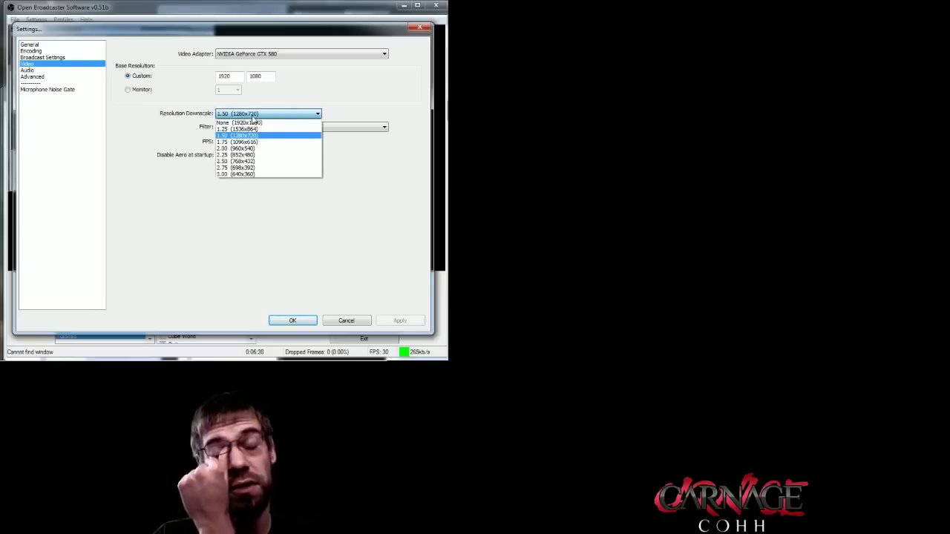
pyautogui.click(251, 135)
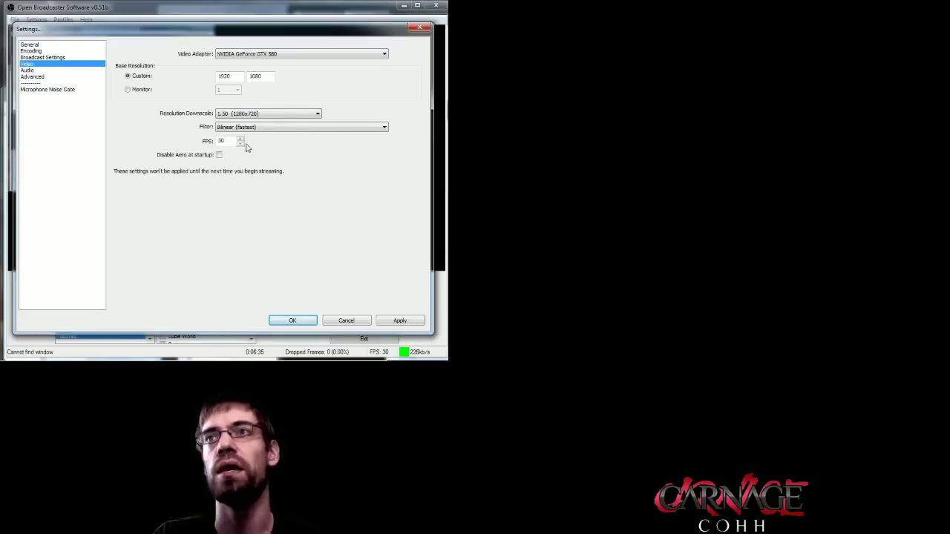
pyautogui.doubleClick(221, 141)
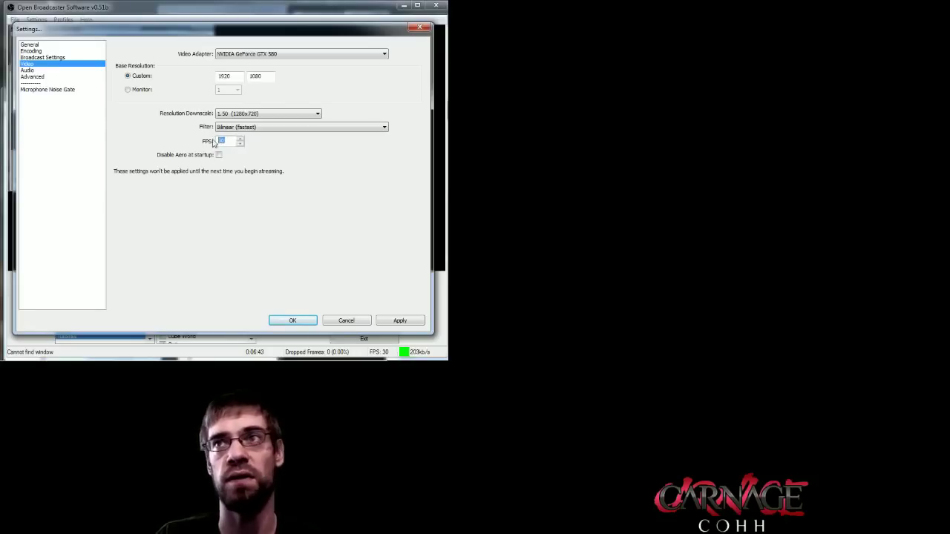
pyautogui.click(309, 129)
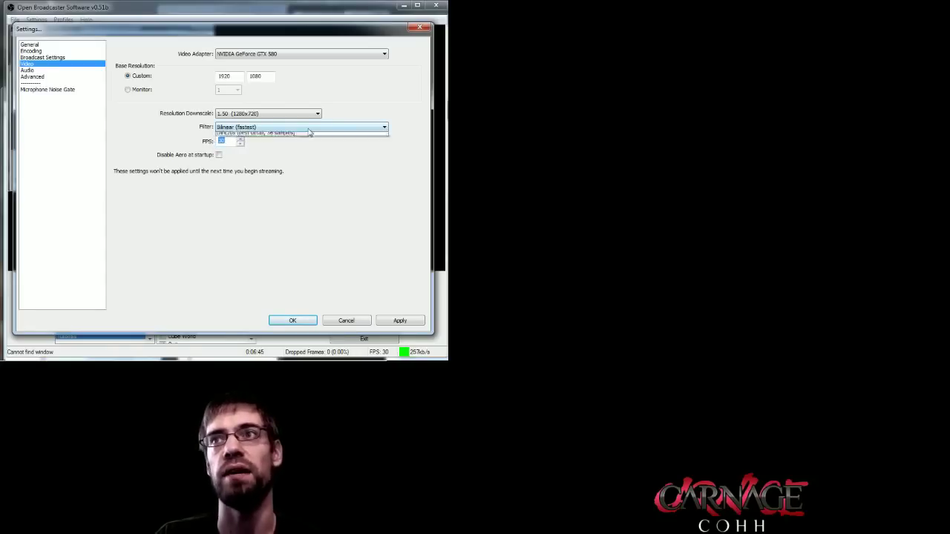
pyautogui.click(303, 132)
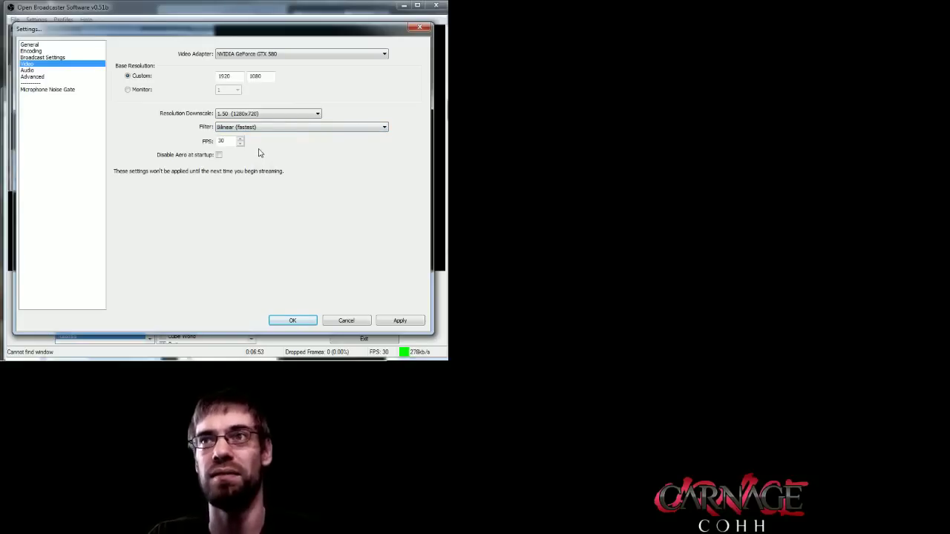
# - Apply the video settings, then enable microphone push-to-talk on the Audio page
pyautogui.click(41, 70)
pyautogui.click(436, 302)
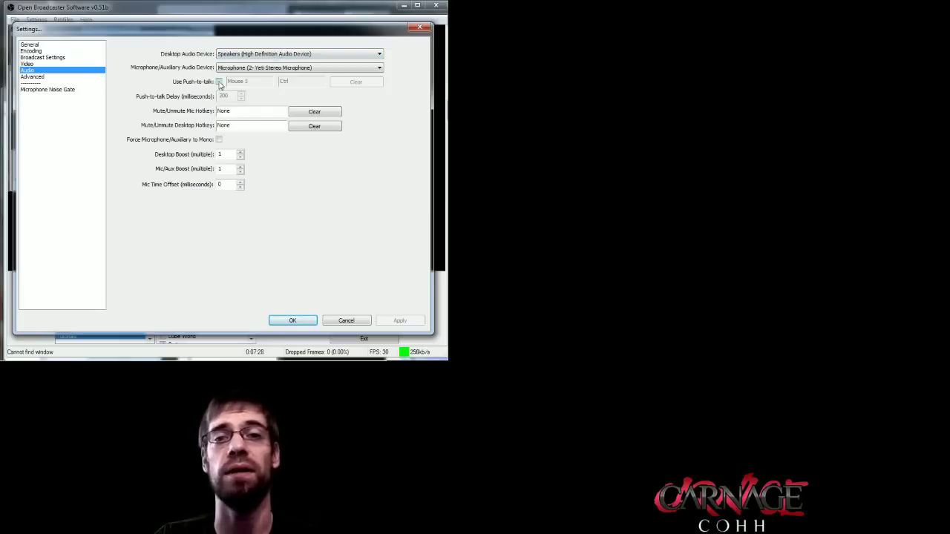
pyautogui.click(219, 82)
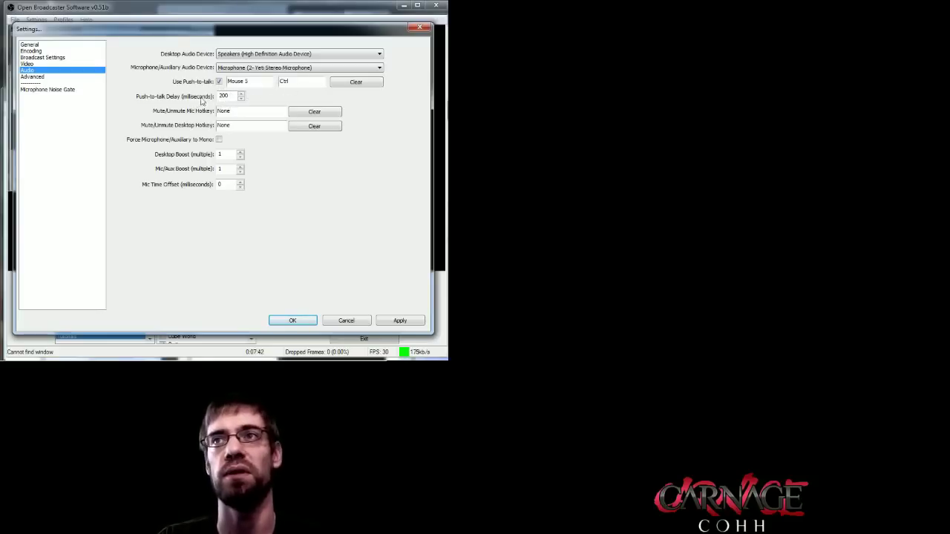
# - Apply the audio changes, keep the x264 CPU preset at veryfast, and view the Microphone Noise Gate page
pyautogui.click(37, 78)
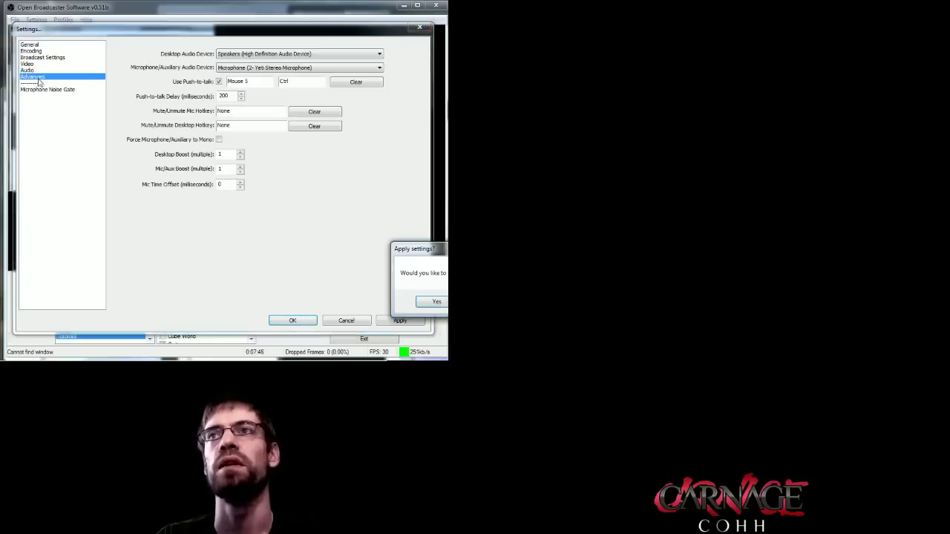
pyautogui.press('Return')
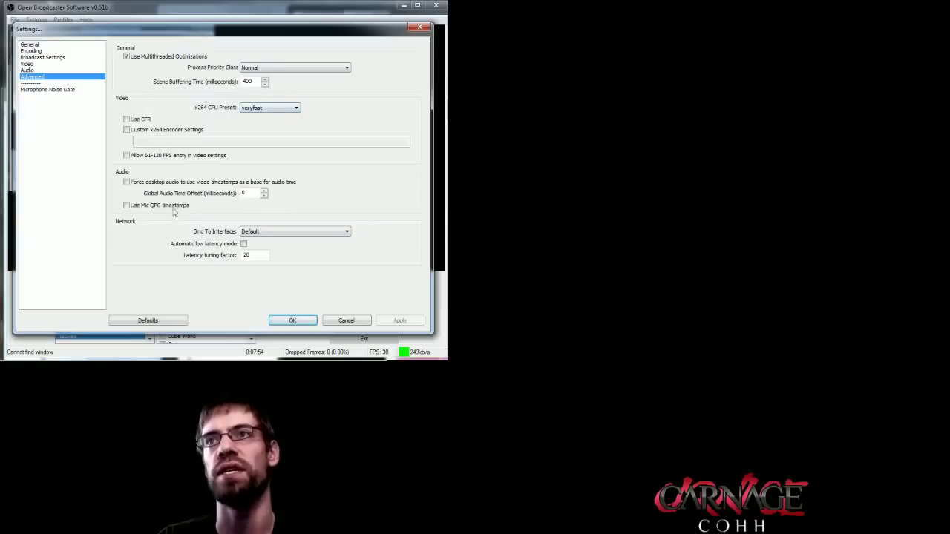
pyautogui.click(297, 109)
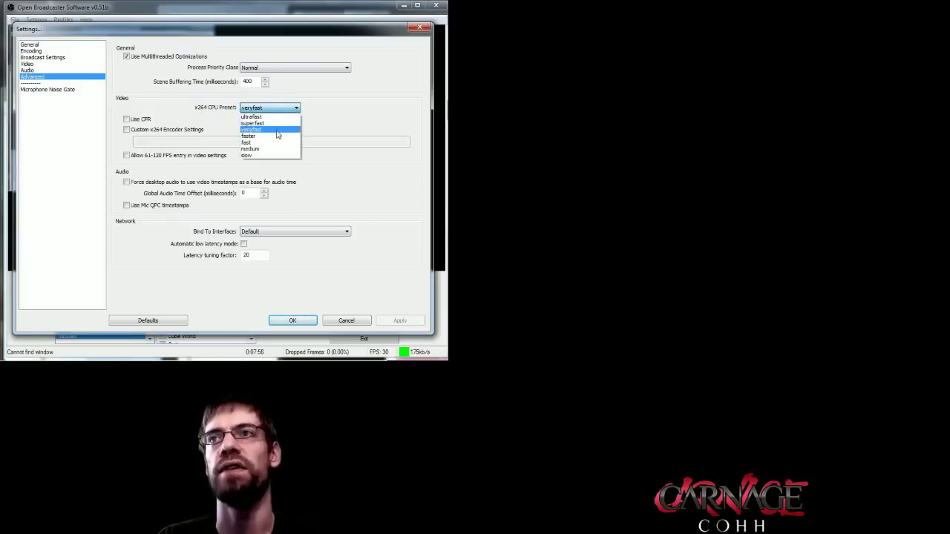
pyautogui.click(280, 130)
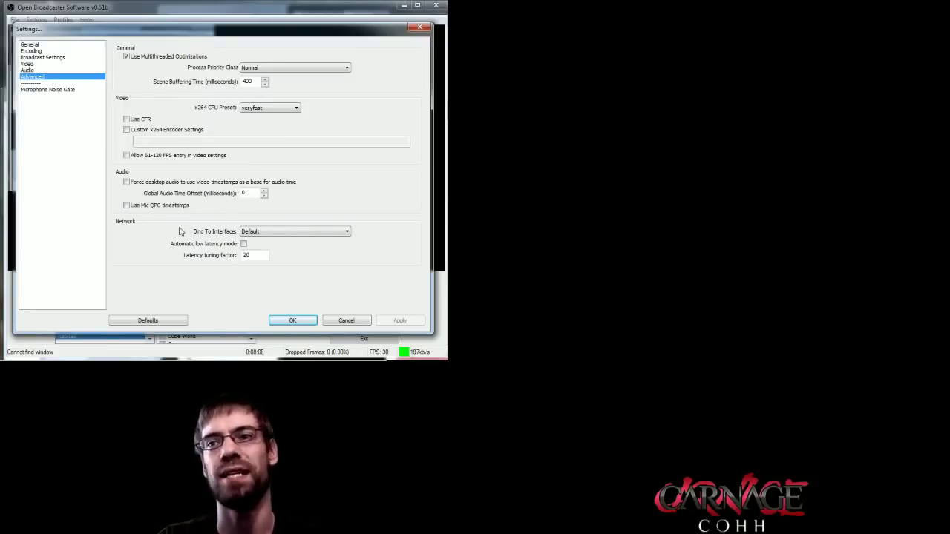
pyautogui.click(56, 89)
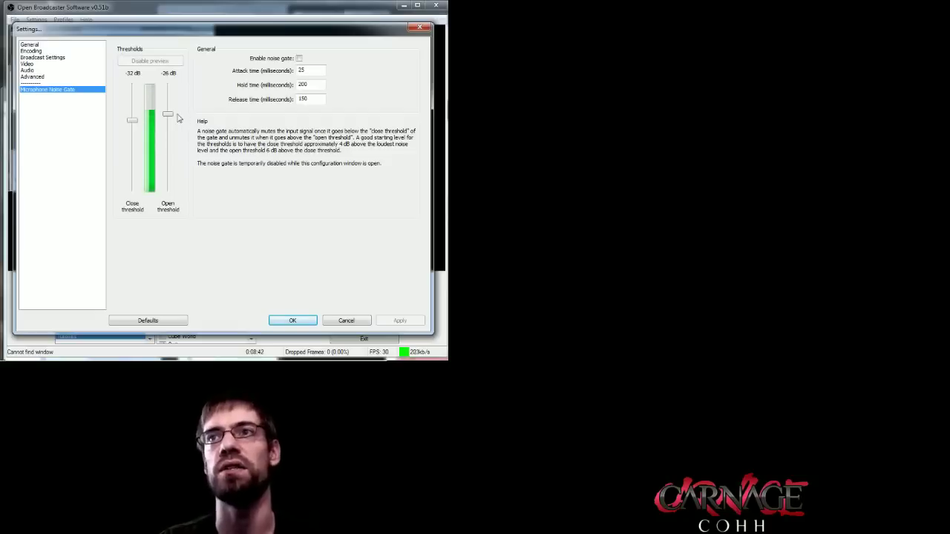
# - Turn on the noise gate and set the thresholds to -56 dB close and -33 dB open
pyautogui.moveTo(165, 117)
pyautogui.mouseDown()
pyautogui.moveTo(168, 110)
pyautogui.moveTo(132, 124)
pyautogui.moveTo(132, 134)
pyautogui.moveTo(168, 117)
pyautogui.mouseUp()
pyautogui.click(299, 59)
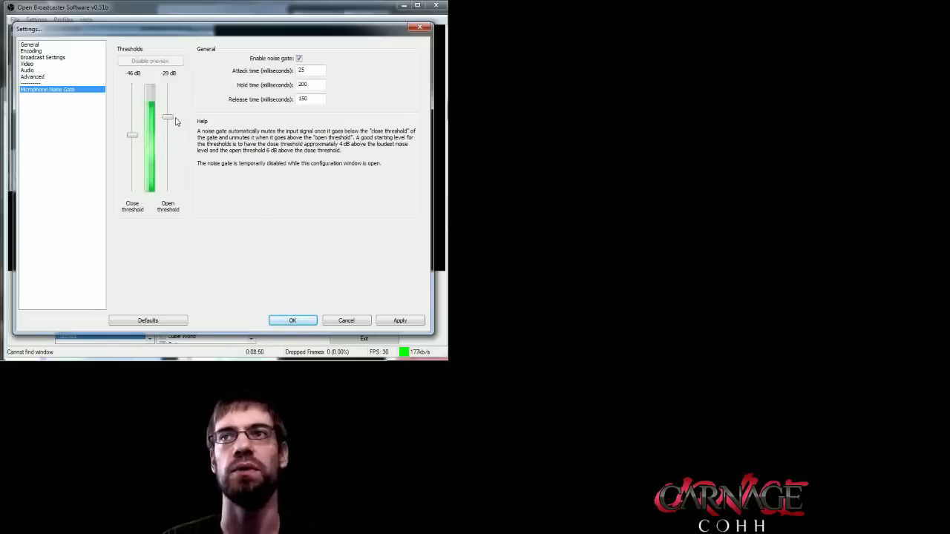
pyautogui.scroll(-4, 156, 130)
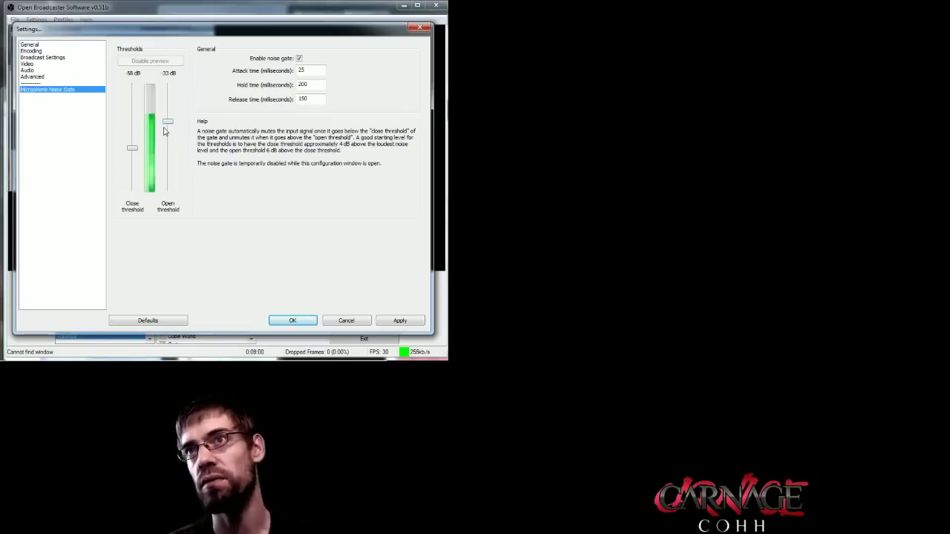
pyautogui.moveTo(134, 149); pyautogui.dragTo(137, 148)
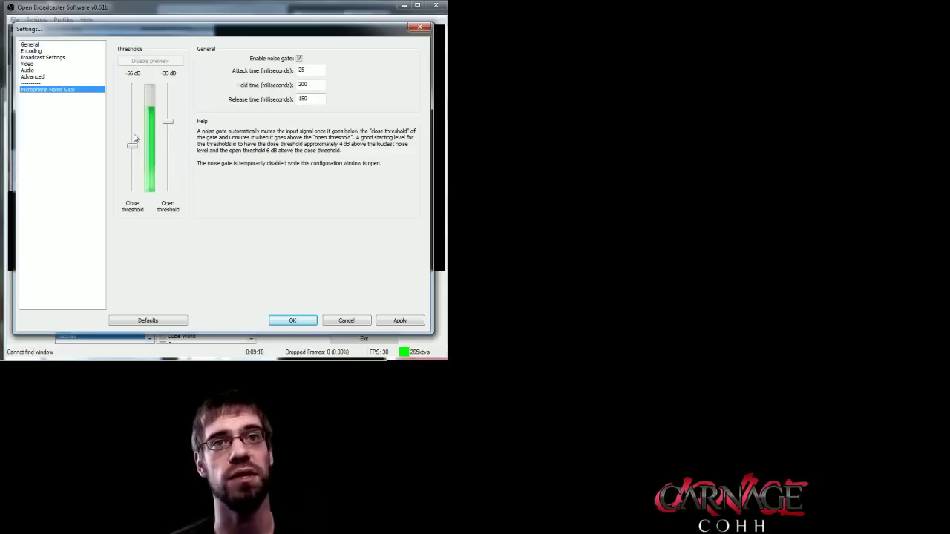
# - Close Settings and select the Smite, Cube World, Steam Chat, OBS and Giveaways sources to outline them
pyautogui.click(420, 28)
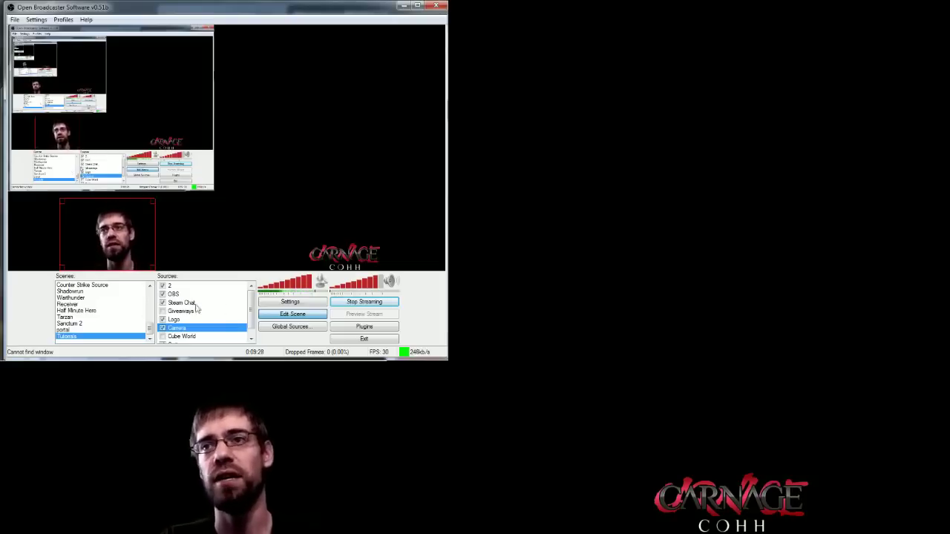
pyautogui.moveTo(247, 326); pyautogui.dragTo(250, 341)
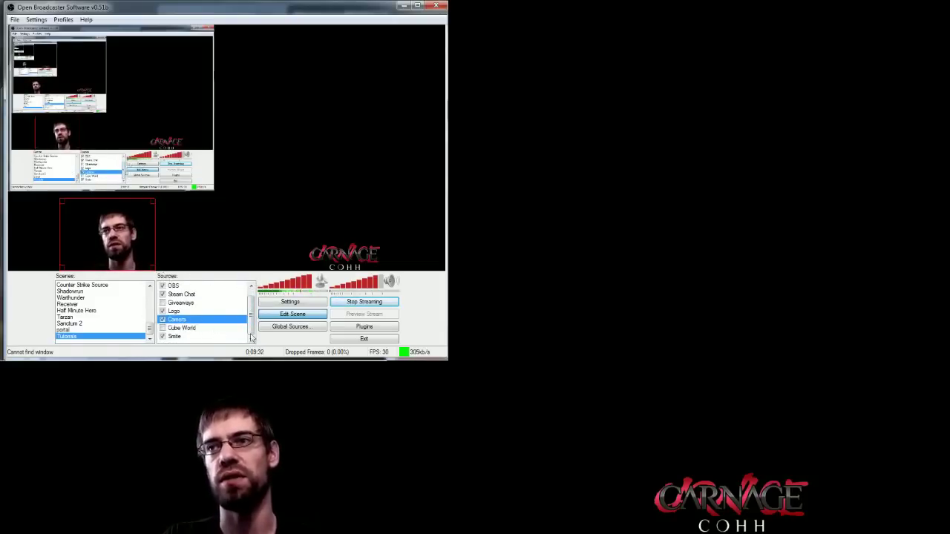
pyautogui.click(173, 337)
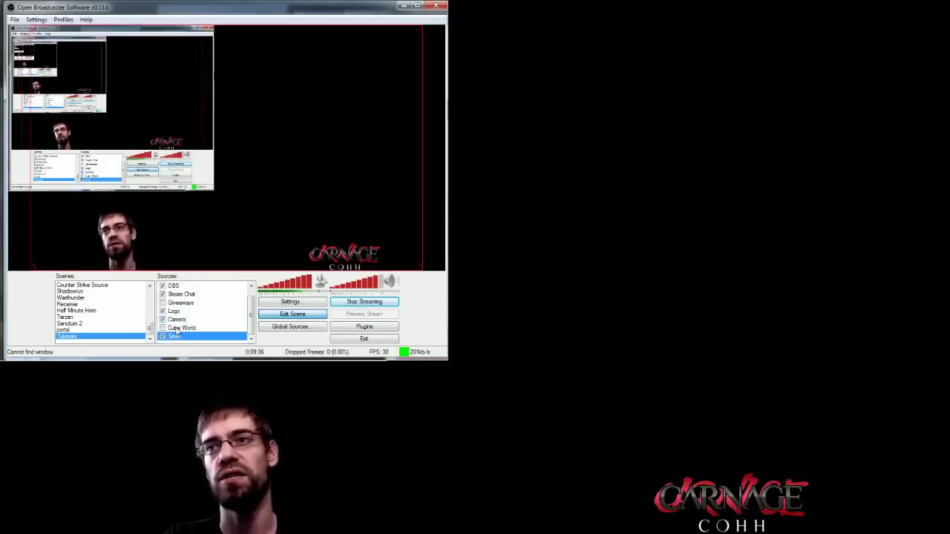
pyautogui.click(176, 330)
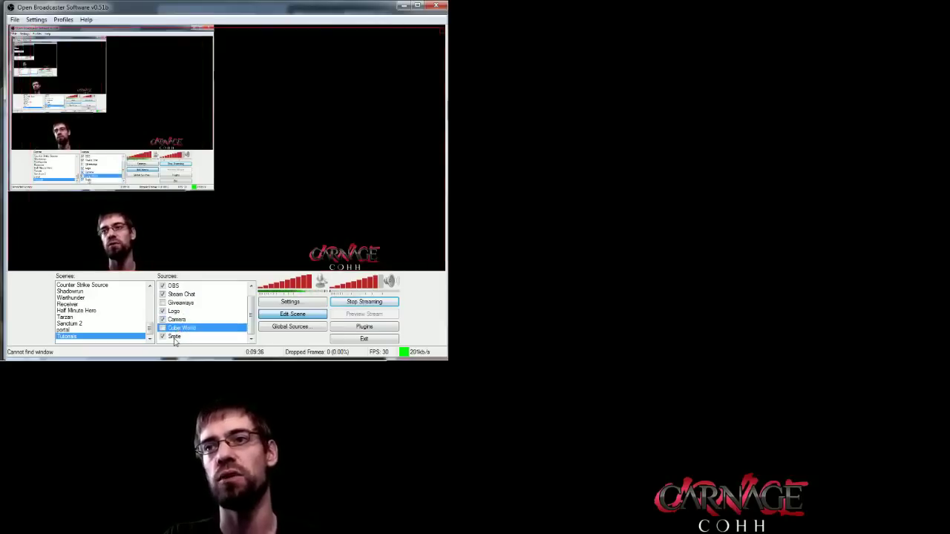
pyautogui.click(181, 294)
pyautogui.click(178, 287)
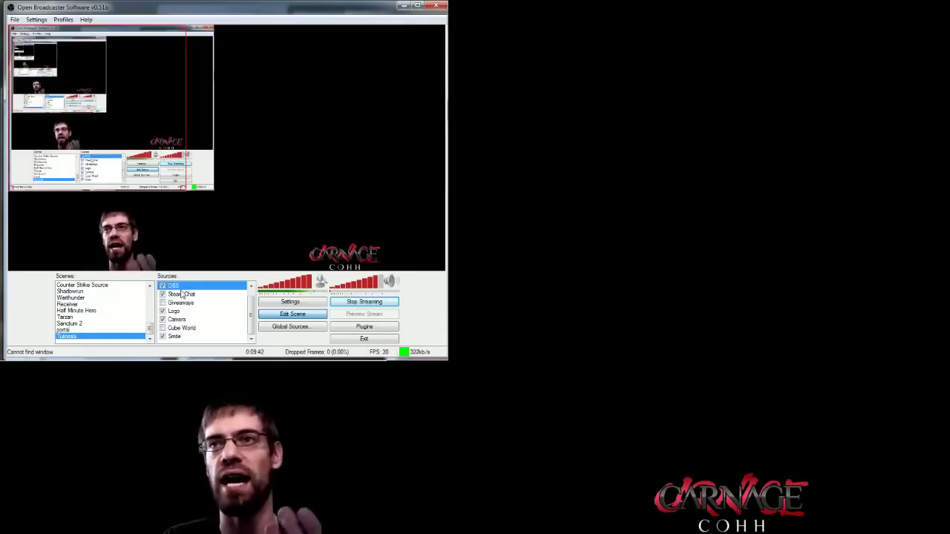
pyautogui.scroll(1, 223, 301)
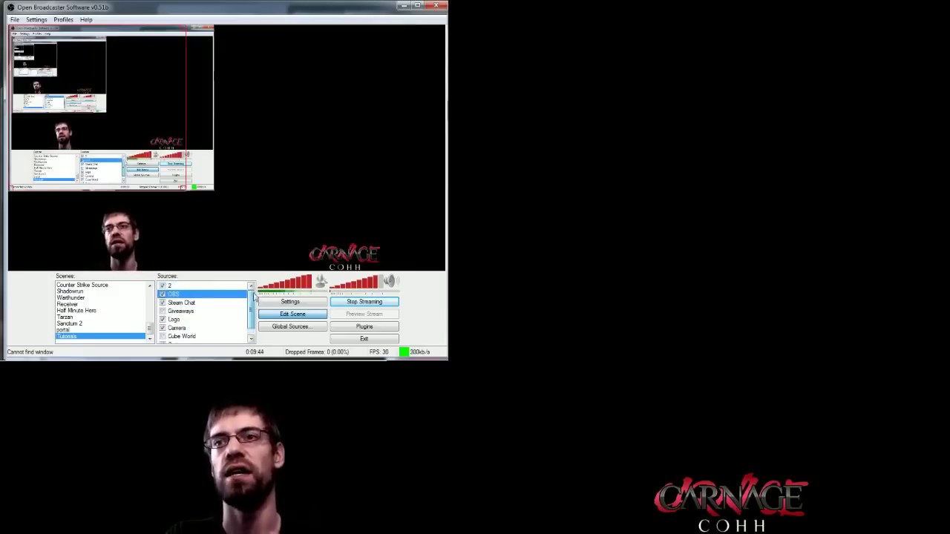
pyautogui.click(191, 317)
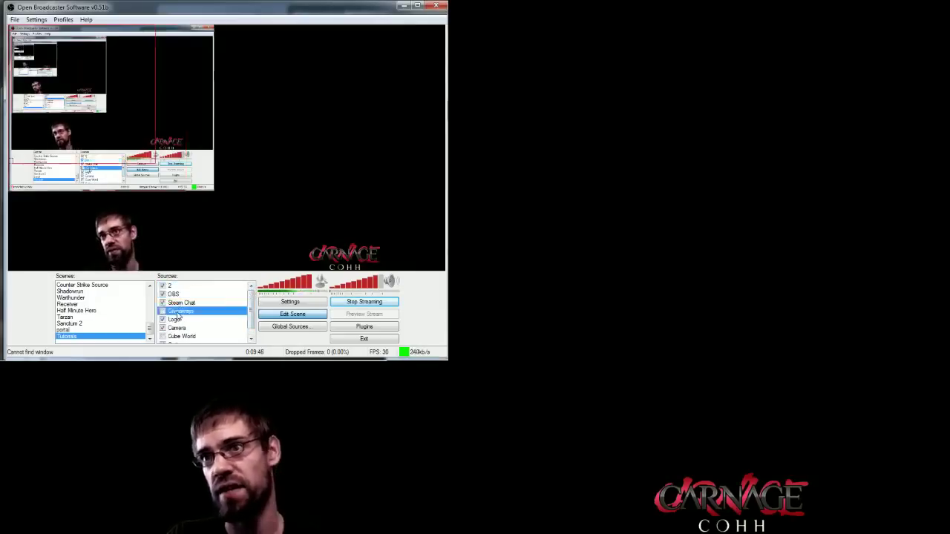
pyautogui.click(187, 305)
pyautogui.click(251, 338)
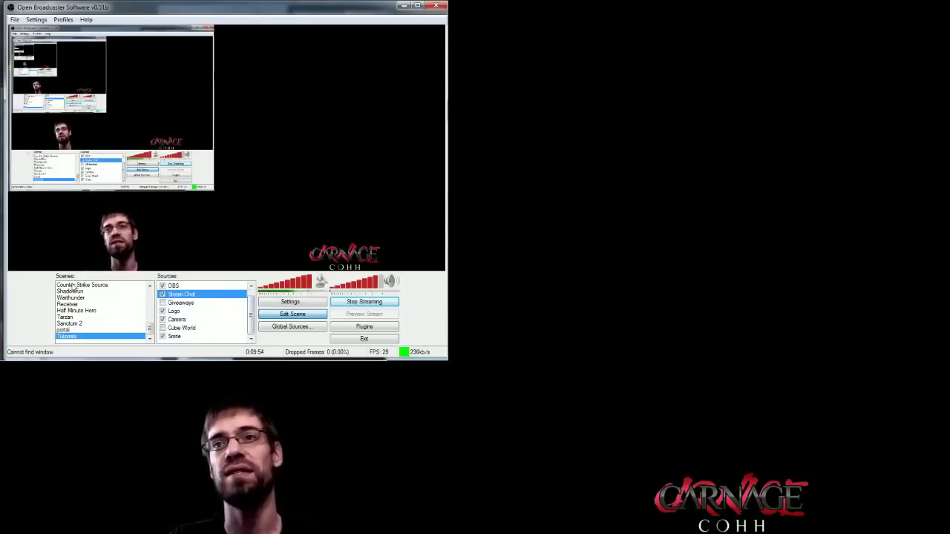
pyautogui.rightClick(68, 343)
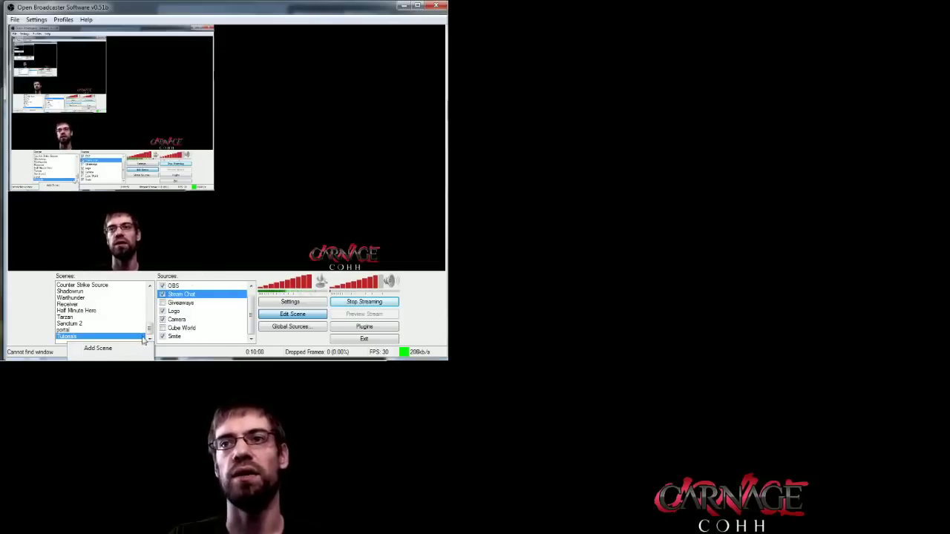
pyautogui.click(213, 338)
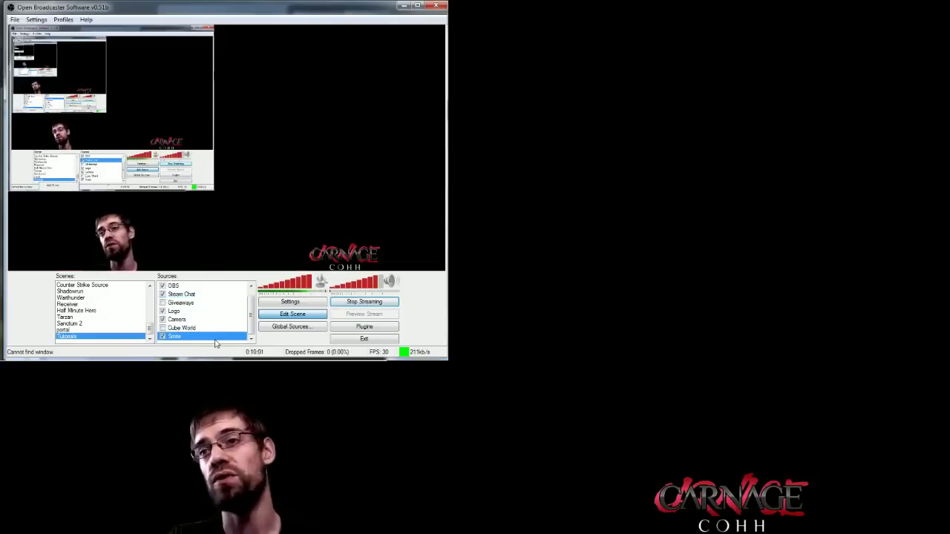
pyautogui.rightClick(120, 343)
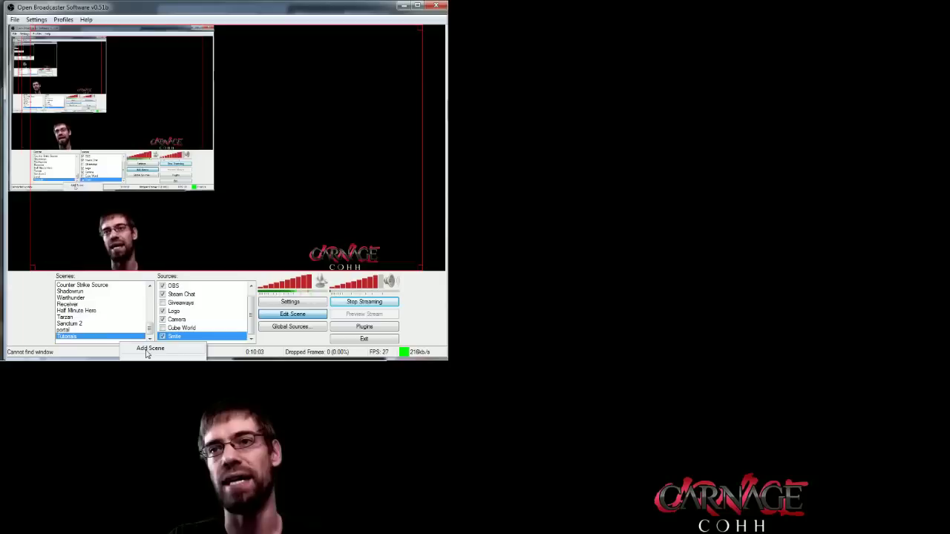
pyautogui.rightClick(117, 345)
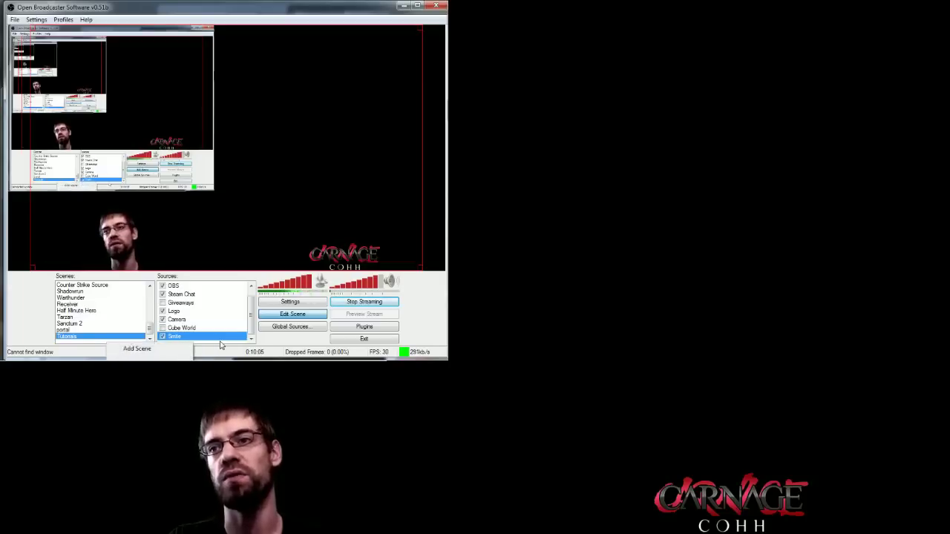
pyautogui.click(220, 345)
pyautogui.rightClick(220, 344)
pyautogui.rightClick(121, 346)
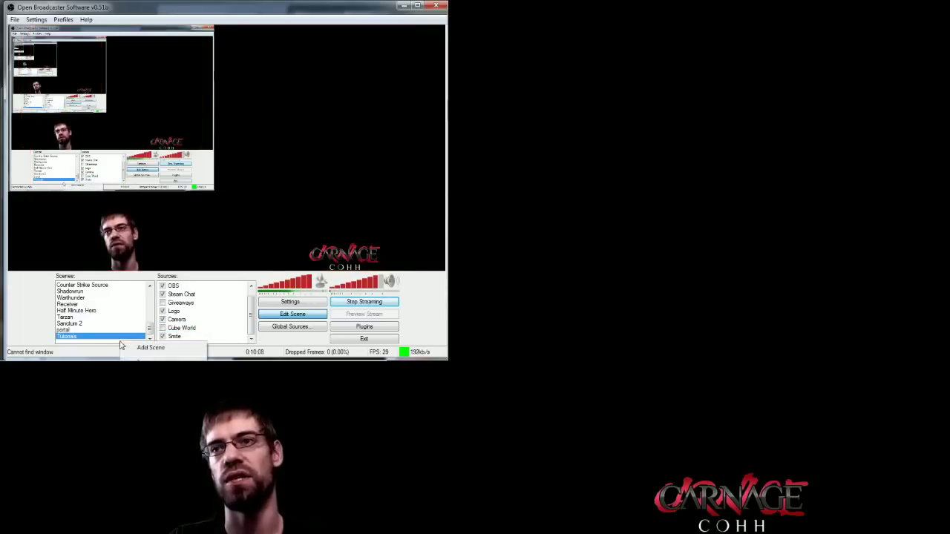
pyautogui.click(224, 346)
pyautogui.rightClick(205, 346)
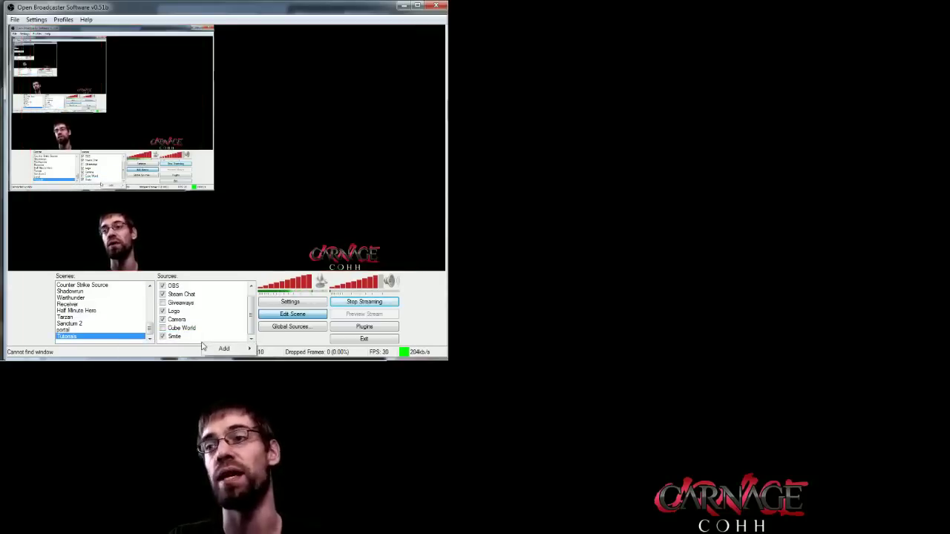
pyautogui.rightClick(116, 345)
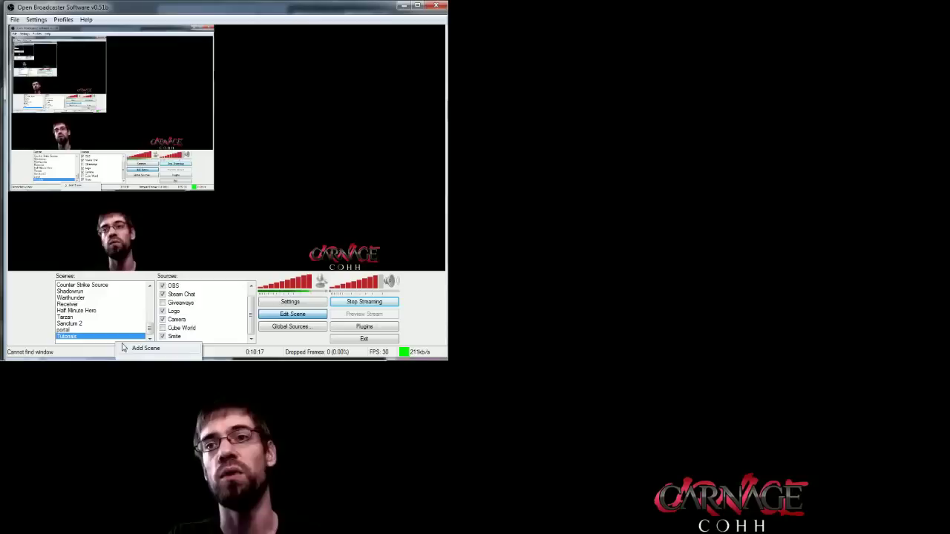
pyautogui.click(108, 344)
pyautogui.rightClick(106, 343)
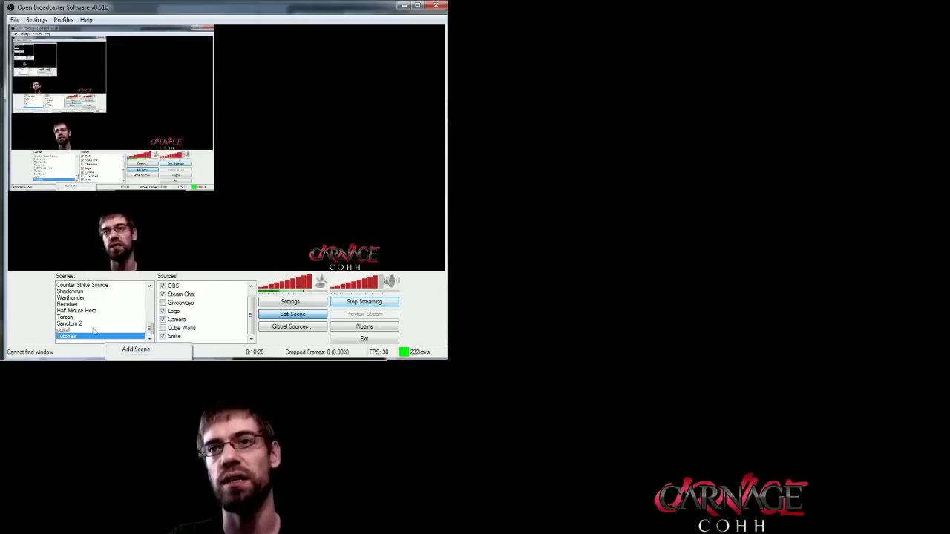
pyautogui.click(72, 338)
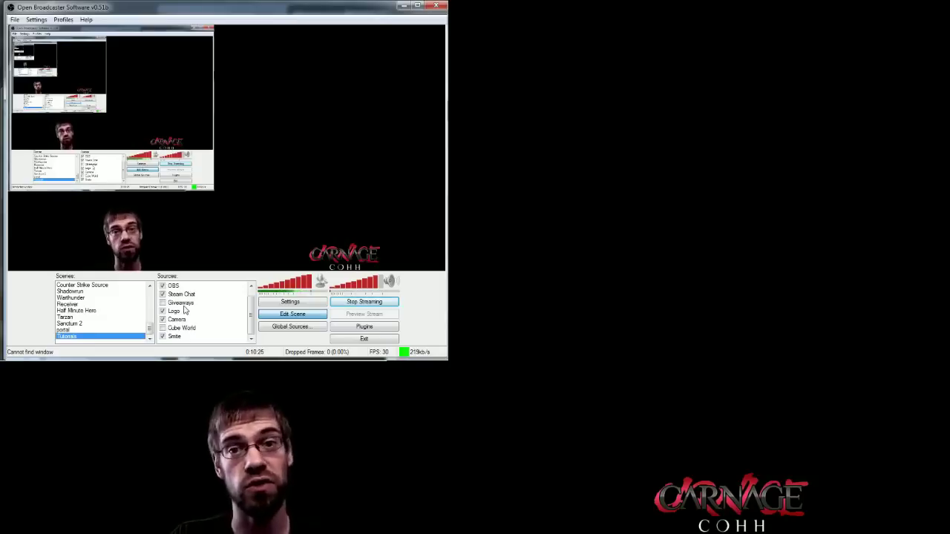
pyautogui.click(172, 286)
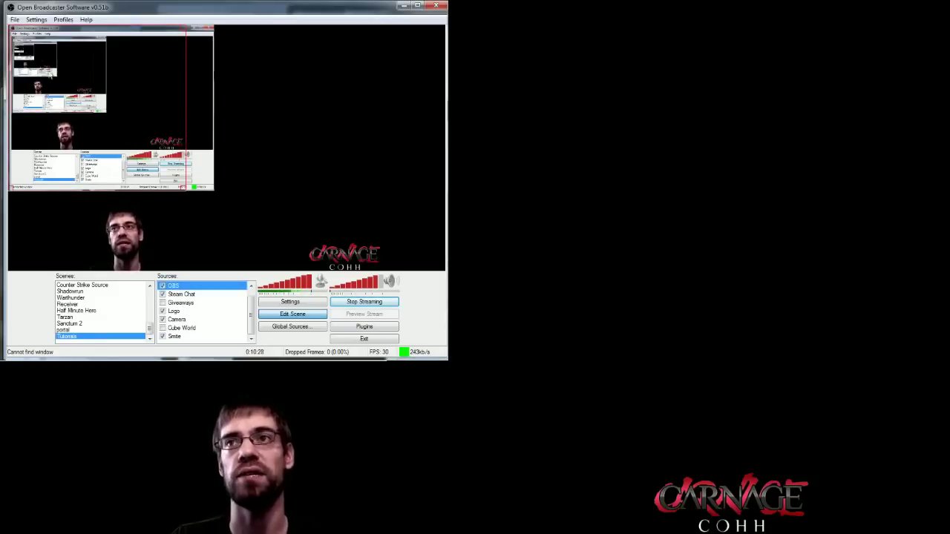
pyautogui.click(185, 297)
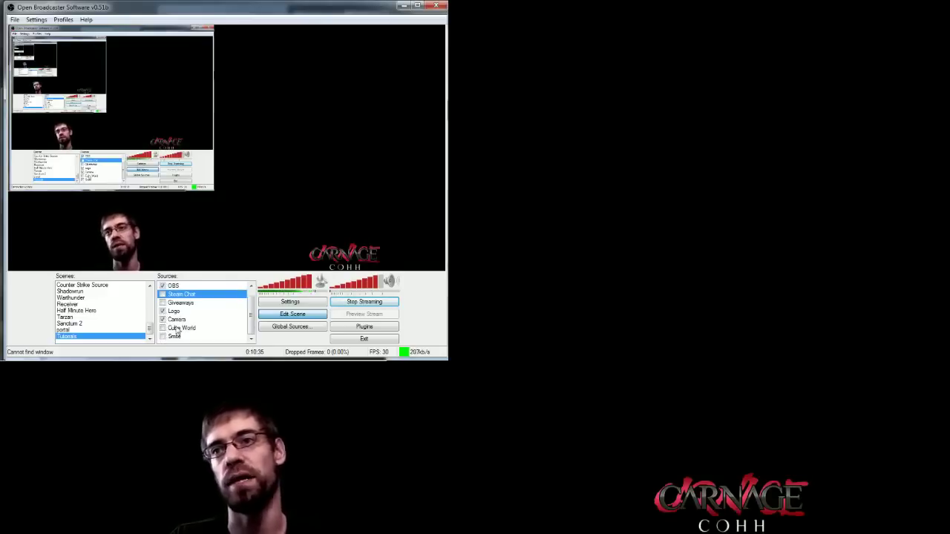
# - Delete the Cube World and Smite sources from the Tutorials source list, confirming each deletion
pyautogui.click(179, 329)
pyautogui.press('Delete')
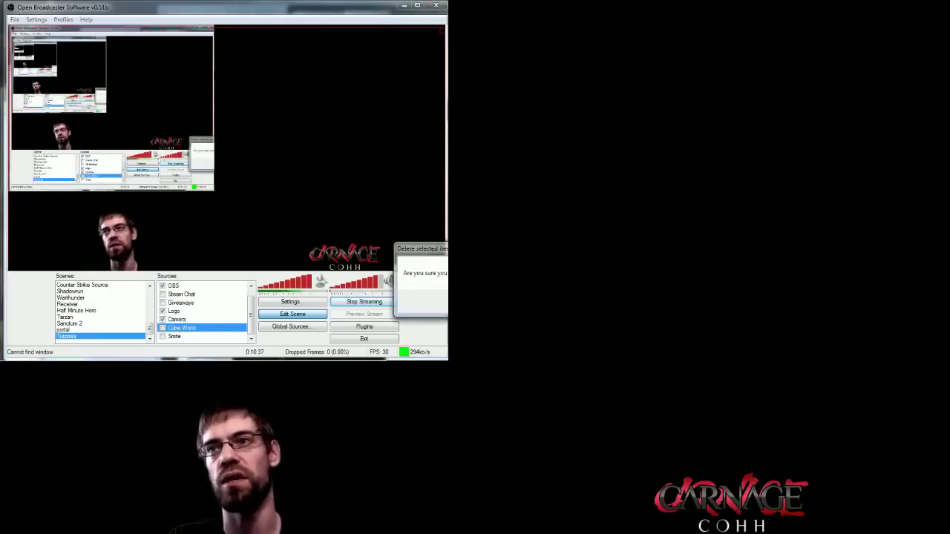
pyautogui.press('Return')
pyautogui.click(191, 340)
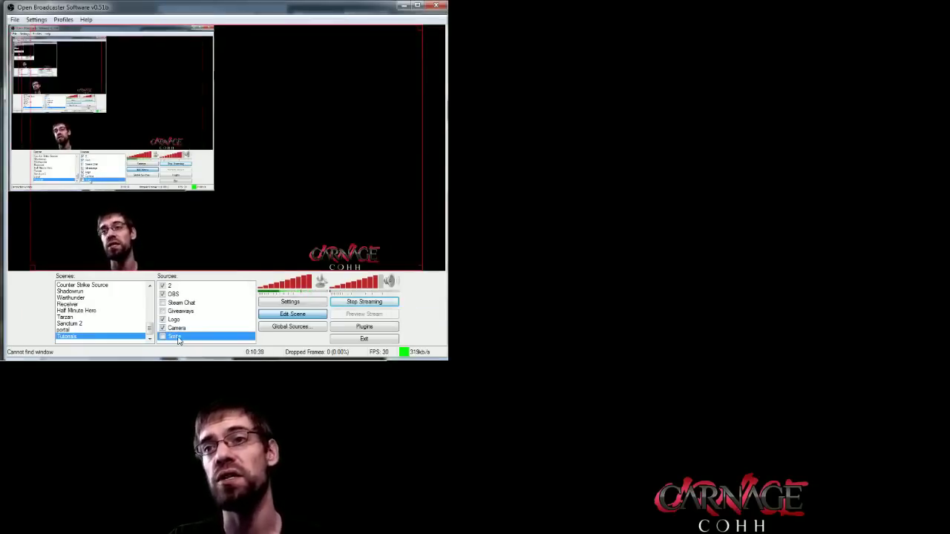
pyautogui.press('Delete')
pyautogui.press('Return')
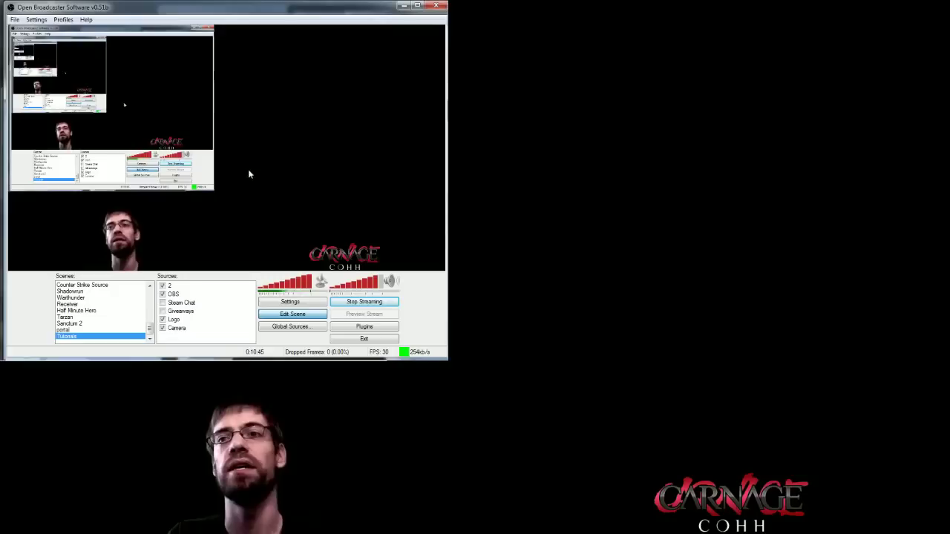
# - Add a new scene named Tutorial 2 to the Scenes list
pyautogui.rightClick(65, 336)
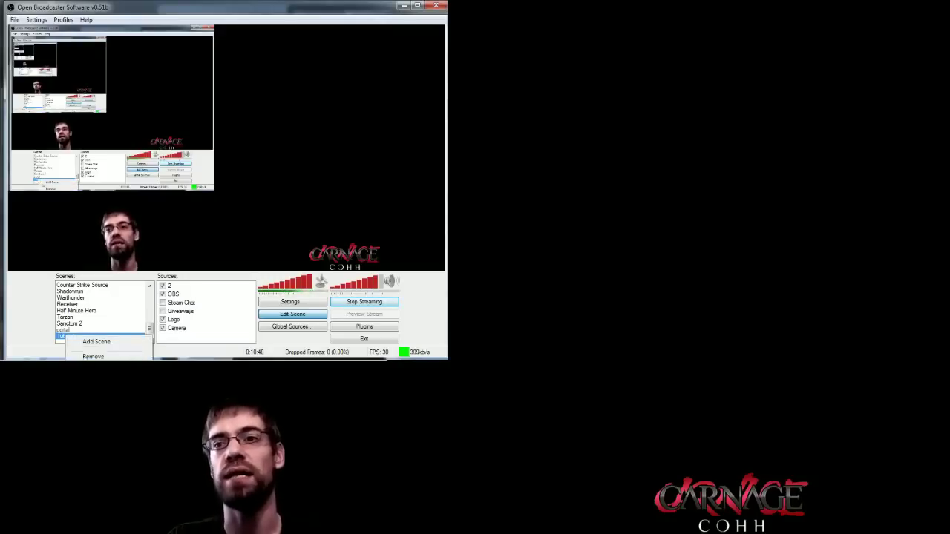
pyautogui.click(96, 342)
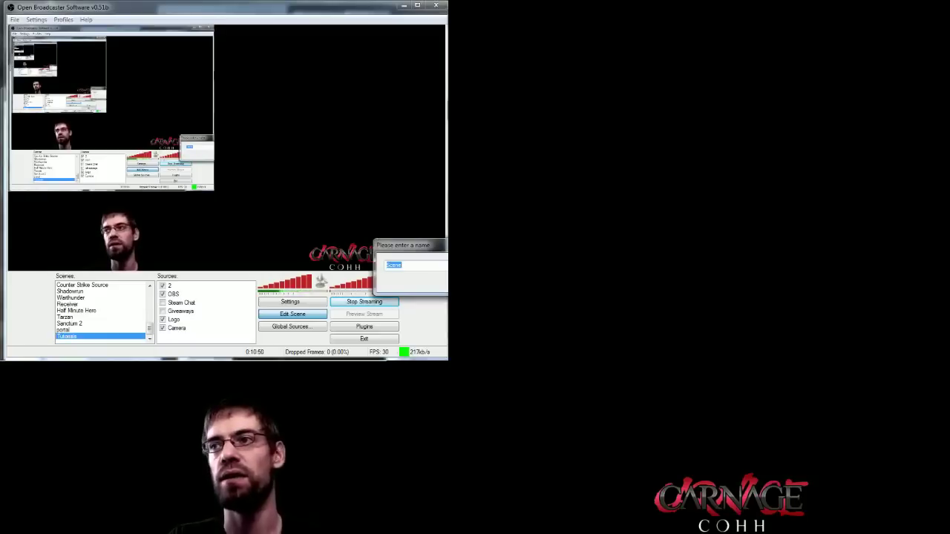
pyautogui.write('Tutorial 2')
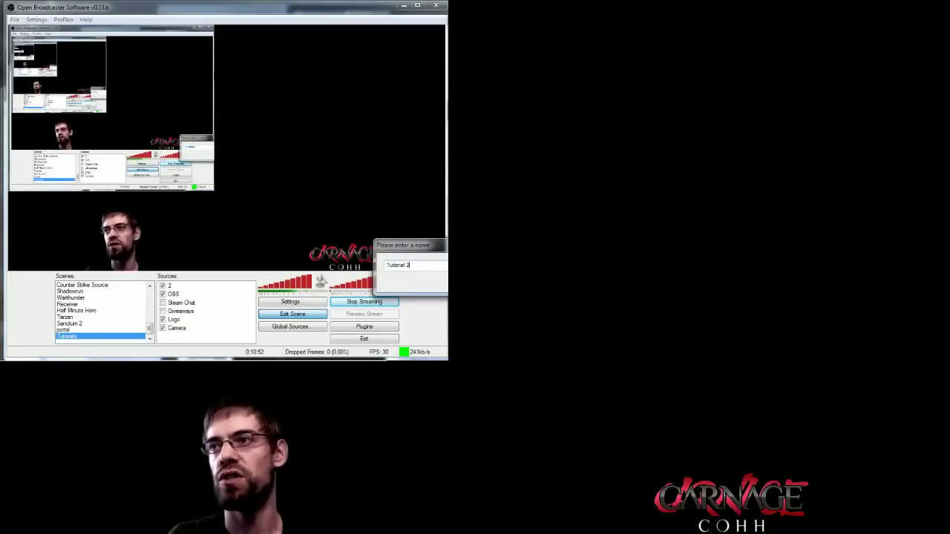
pyautogui.press('Return')
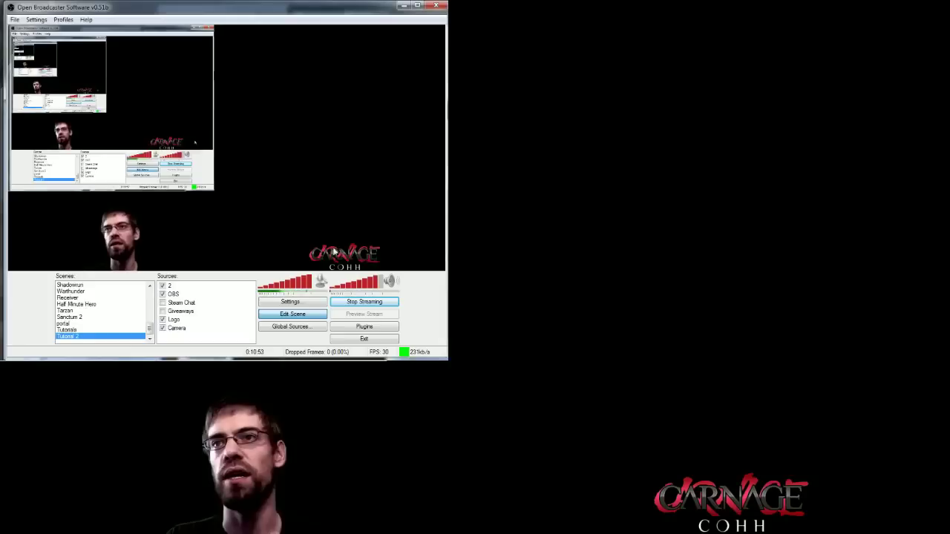
# - Move the Camera source further left in Tutorial 2, comparing it against Tutorials
pyautogui.click(101, 330)
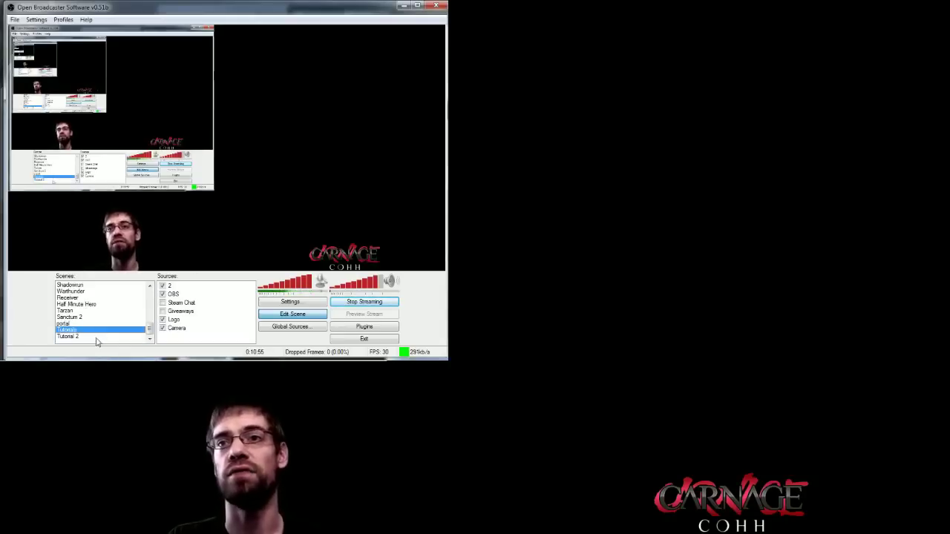
pyautogui.click(101, 337)
pyautogui.click(176, 327)
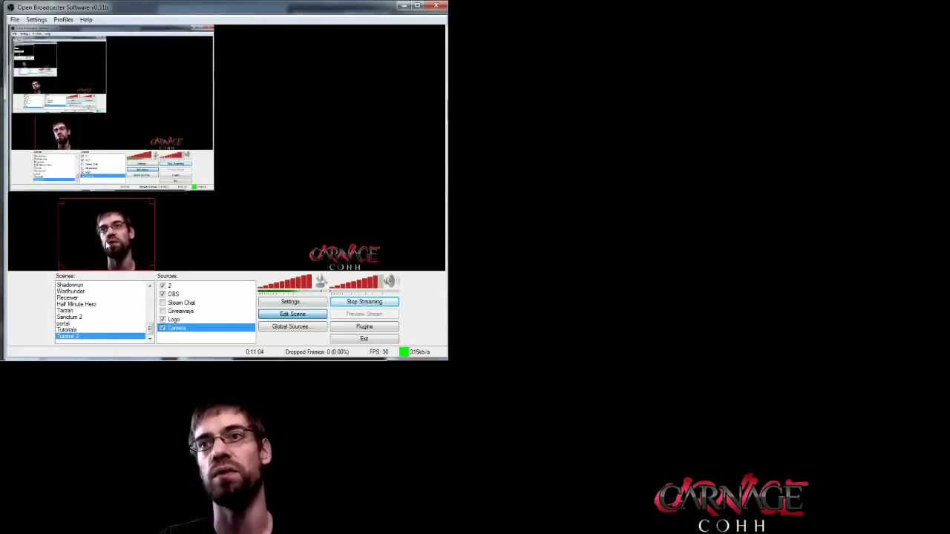
pyautogui.moveTo(108, 244); pyautogui.dragTo(56, 248)
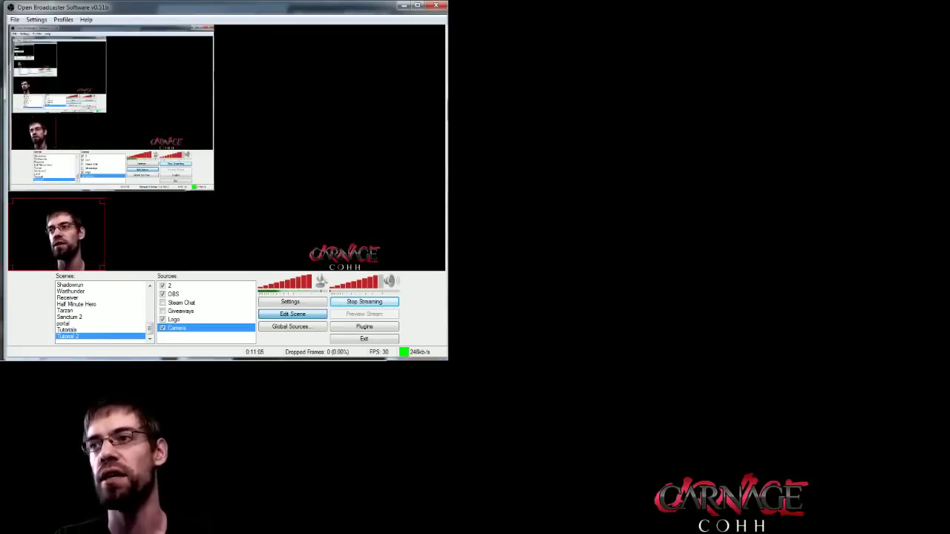
pyautogui.click(75, 331)
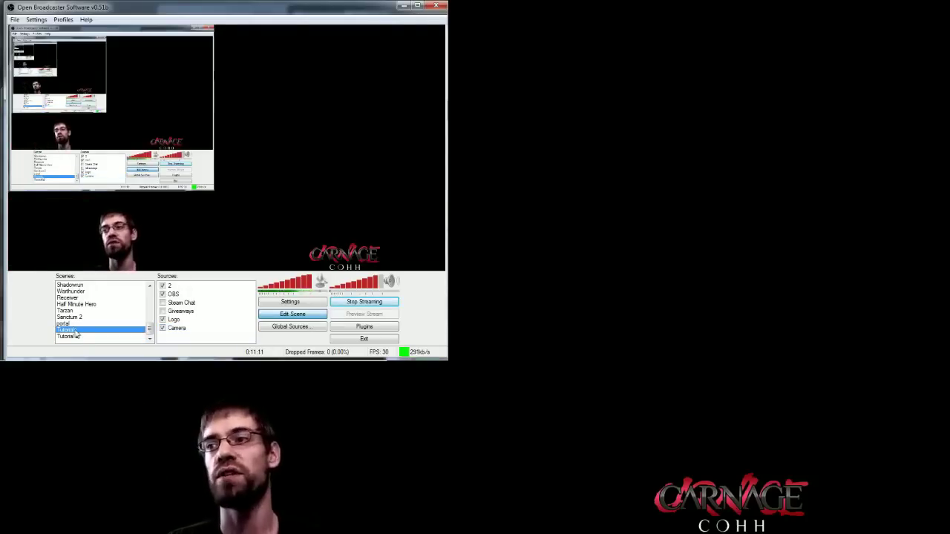
pyautogui.click(75, 336)
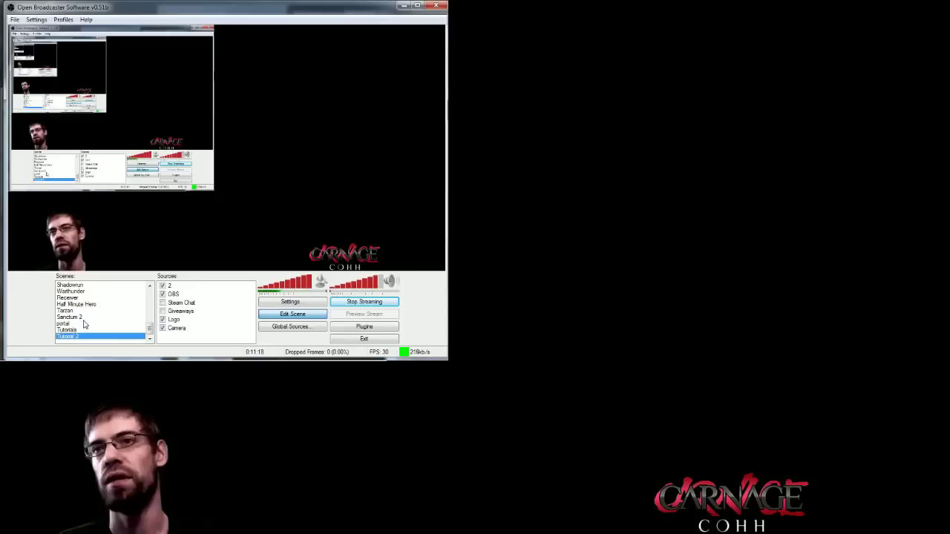
pyautogui.moveTo(149, 332); pyautogui.dragTo(150, 297)
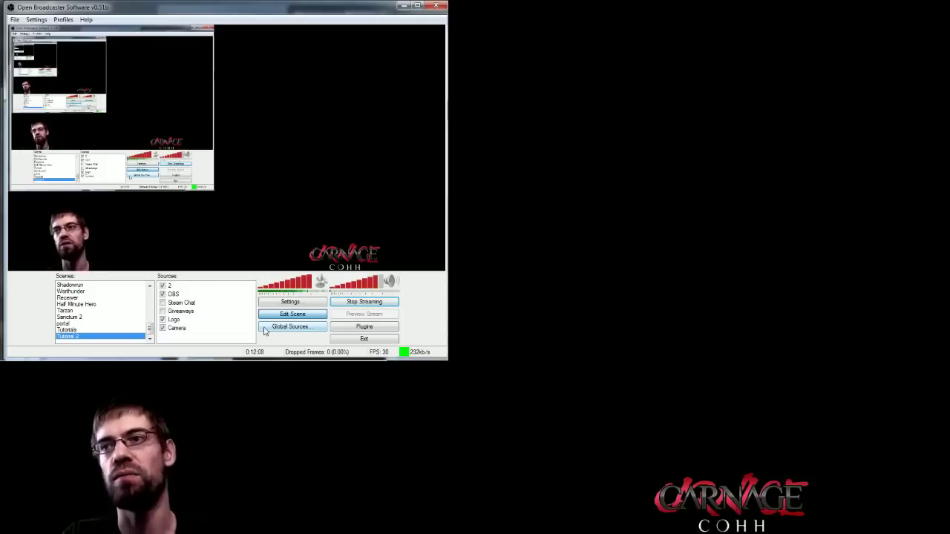
pyautogui.click(265, 331)
pyautogui.click(170, 172)
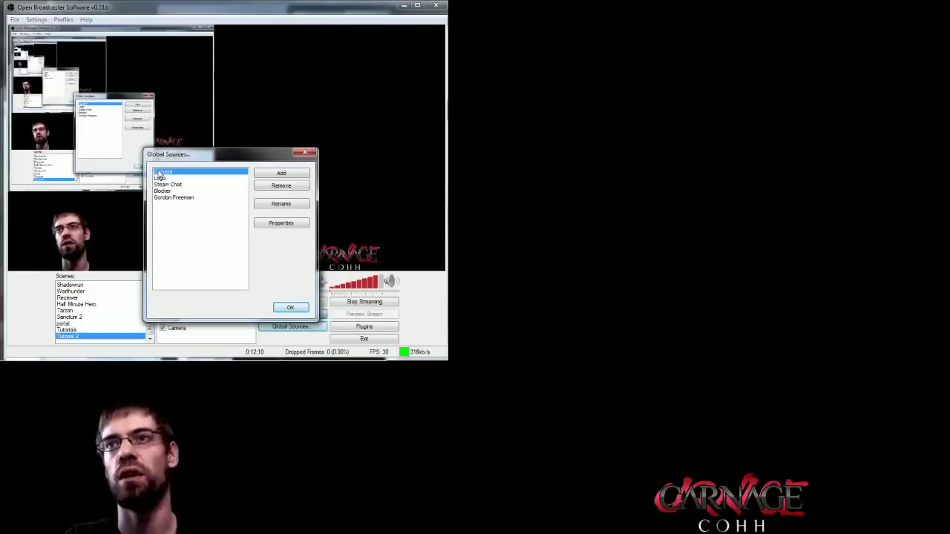
pyautogui.click(181, 191)
pyautogui.click(175, 186)
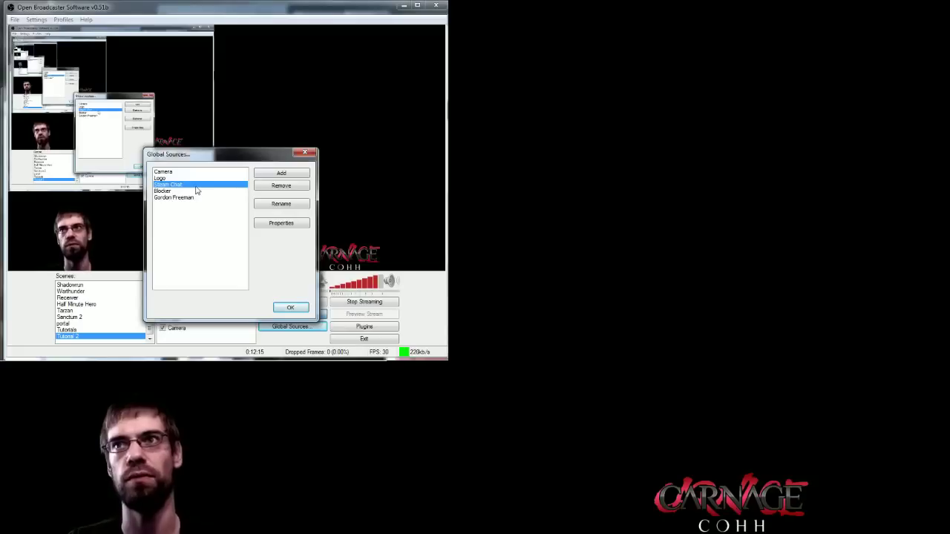
pyautogui.click(197, 191)
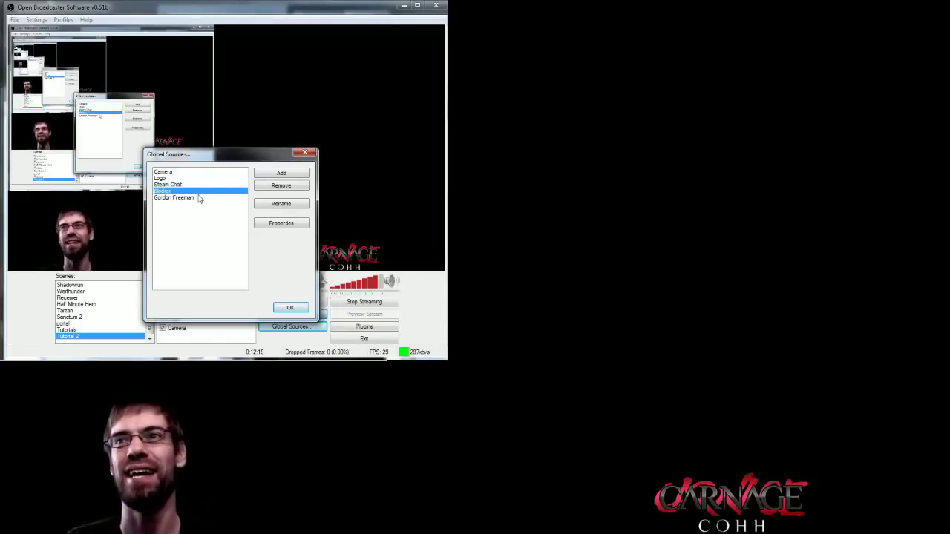
pyautogui.click(199, 198)
pyautogui.click(298, 152)
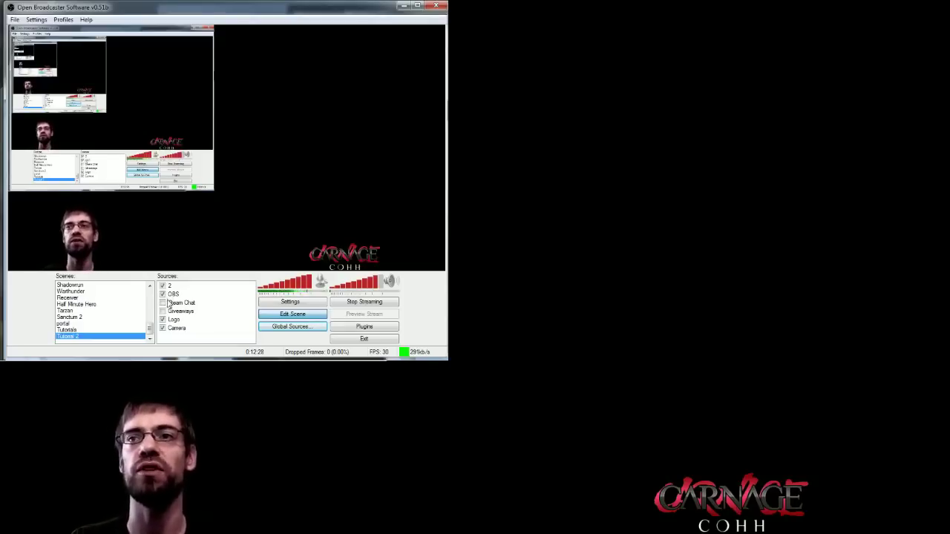
# - Show the Sources Add menu listing Window Capture and Monitor Capture for Tutorial 2
pyautogui.click(176, 328)
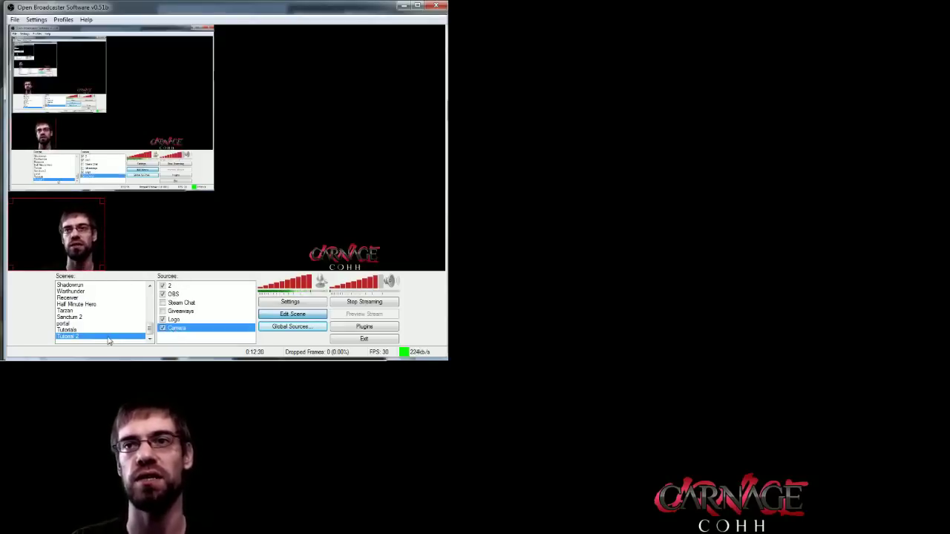
pyautogui.rightClick(175, 340)
pyautogui.moveTo(208, 344)
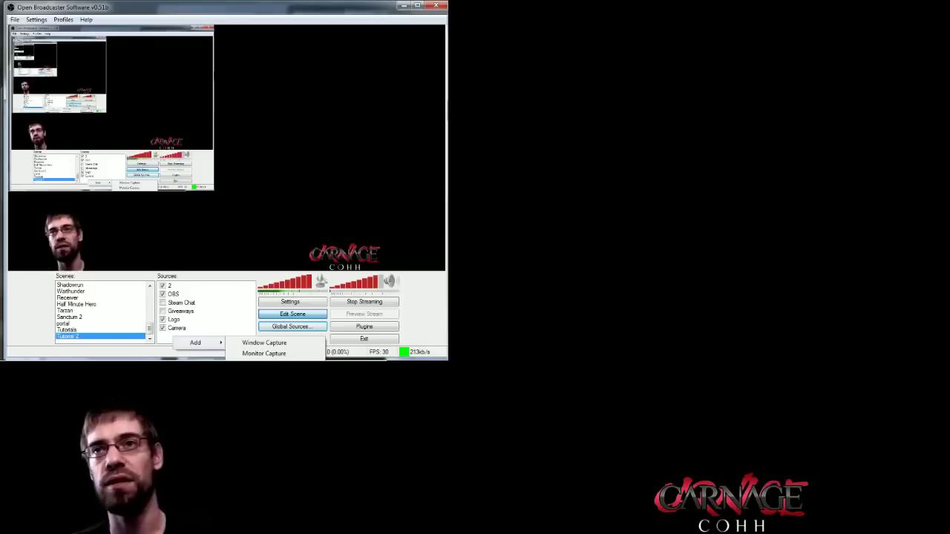
pyautogui.click(168, 340)
pyautogui.rightClick(166, 338)
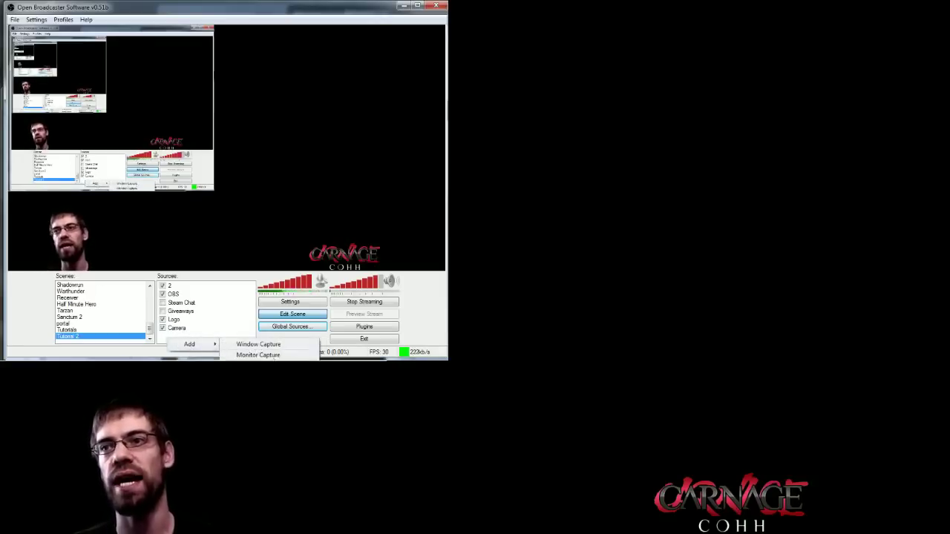